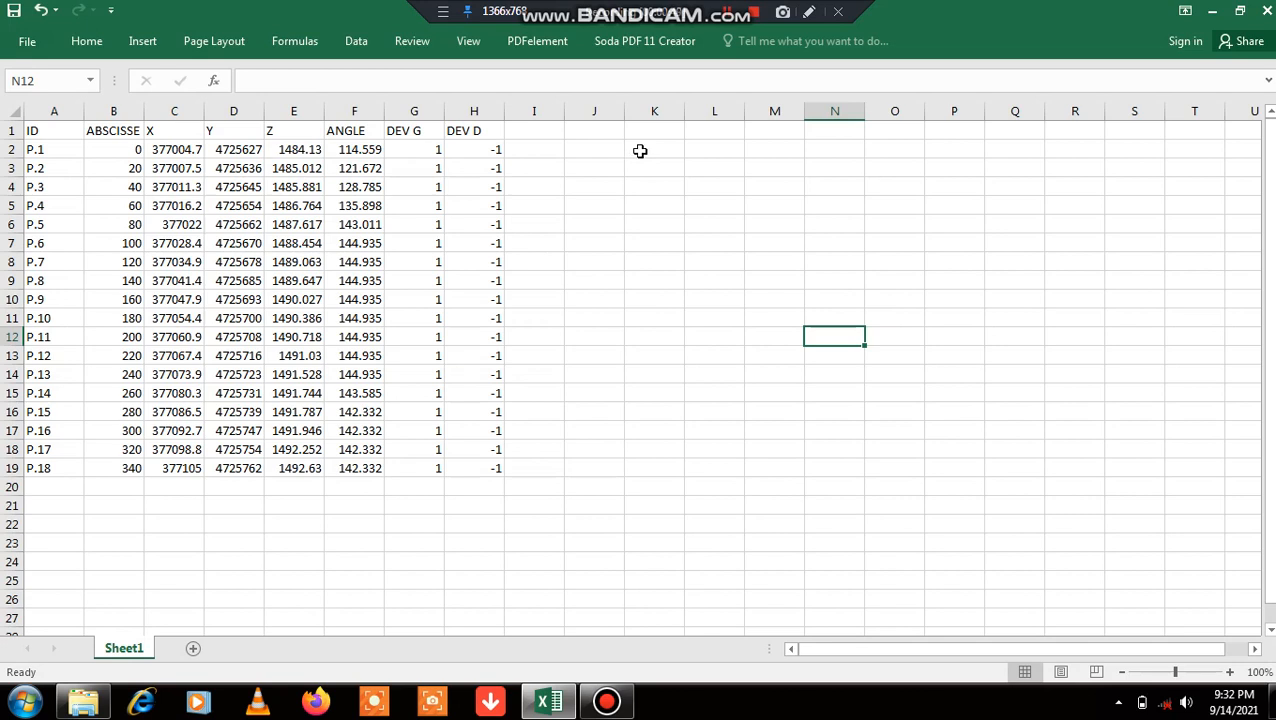
# Start a new table beside the data with the header ID in K1 and the point name G1 in K2
pyautogui.click(644, 127)
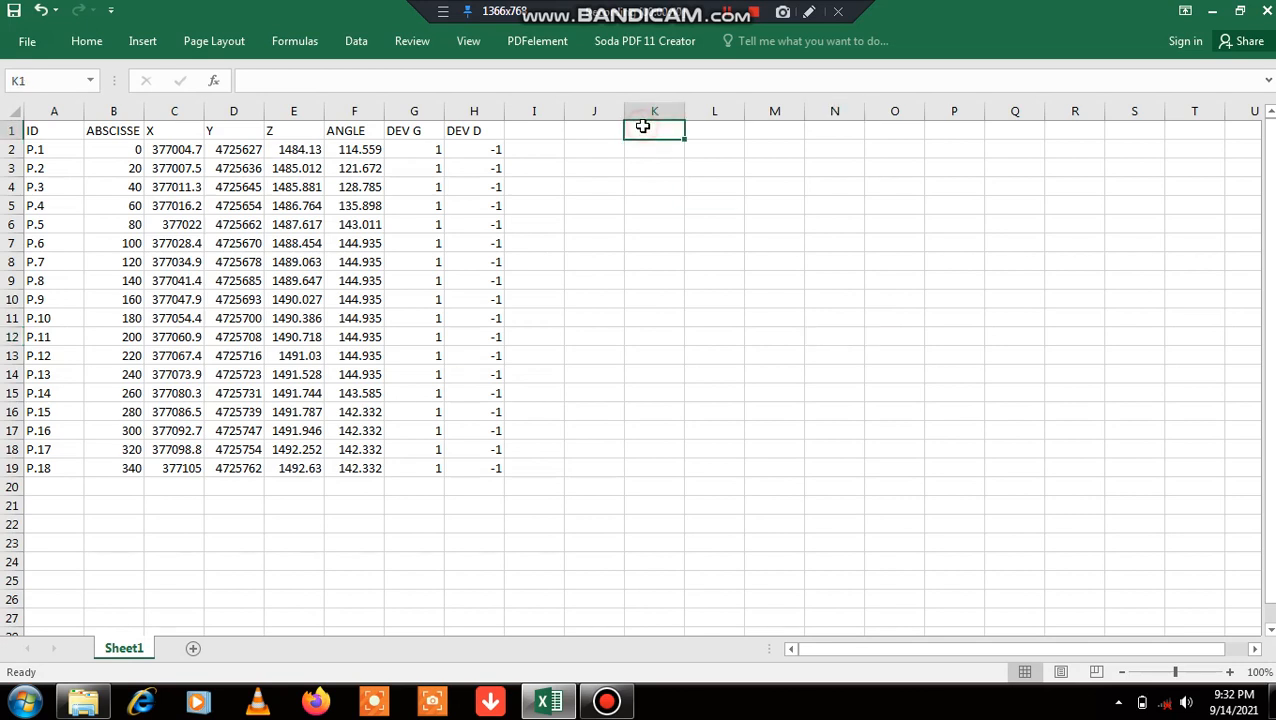
pyautogui.write('I')
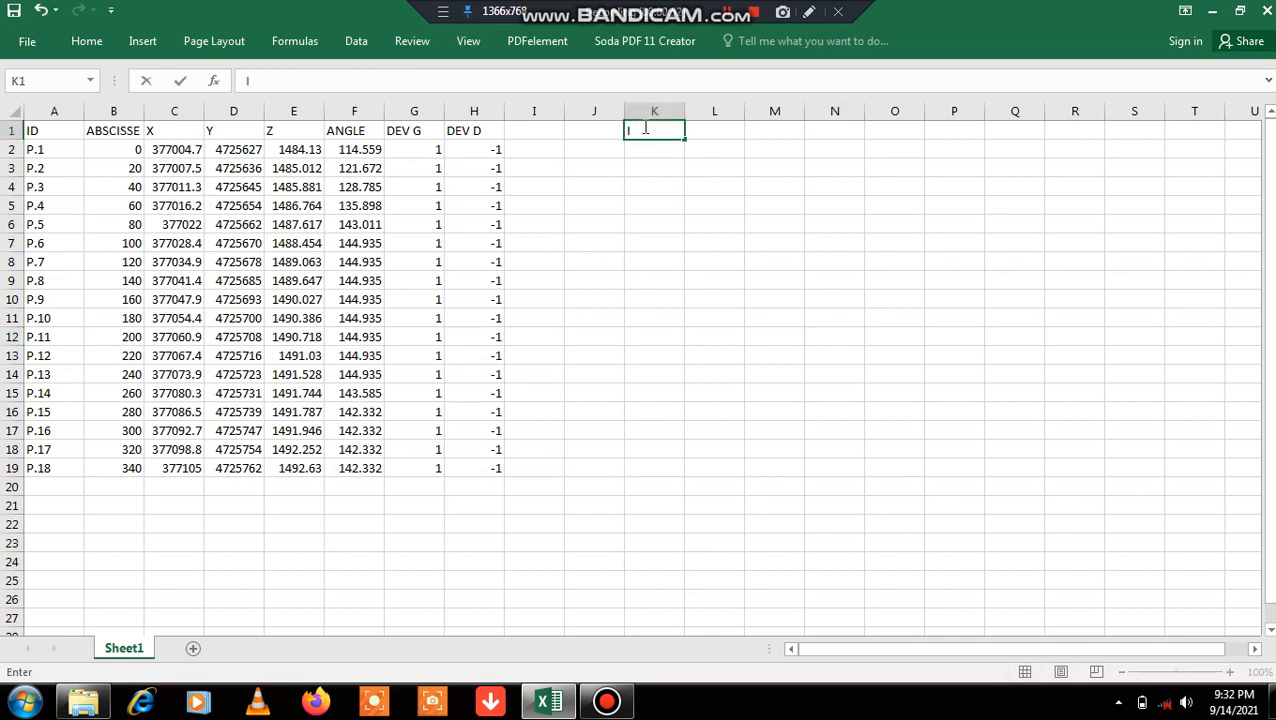
pyautogui.write('D')
pyautogui.click(652, 158)
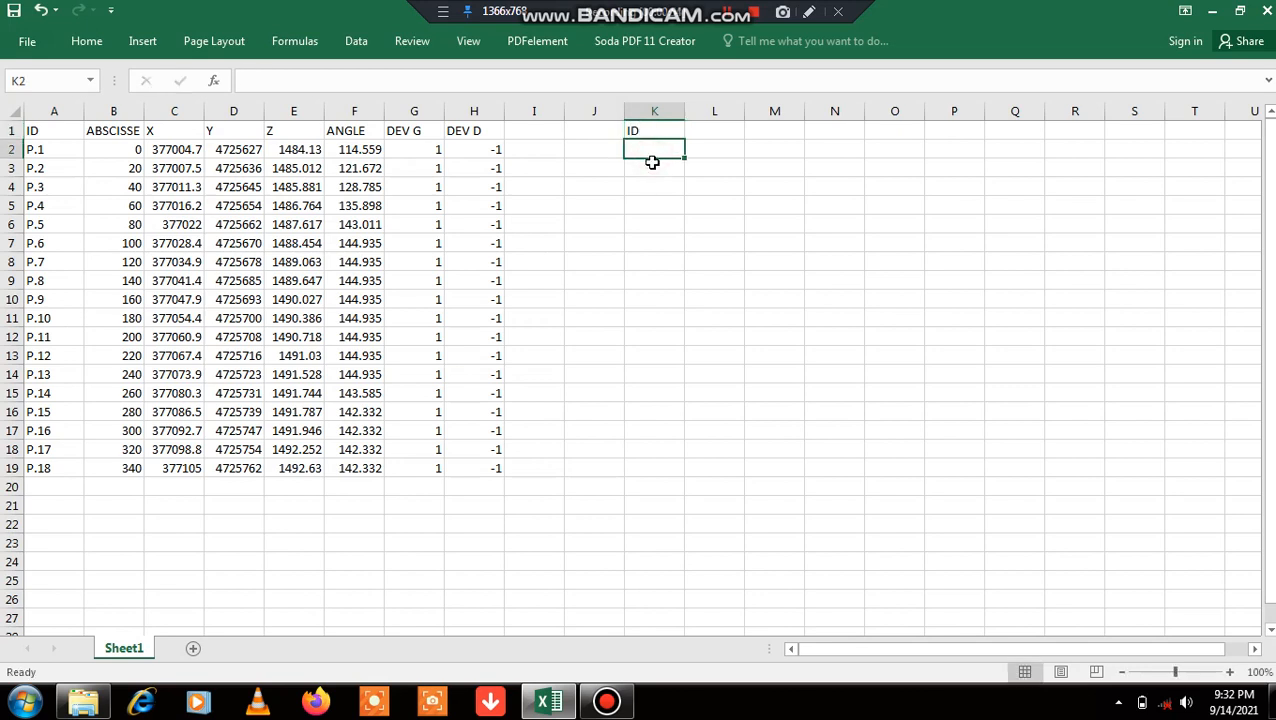
pyautogui.write('G')
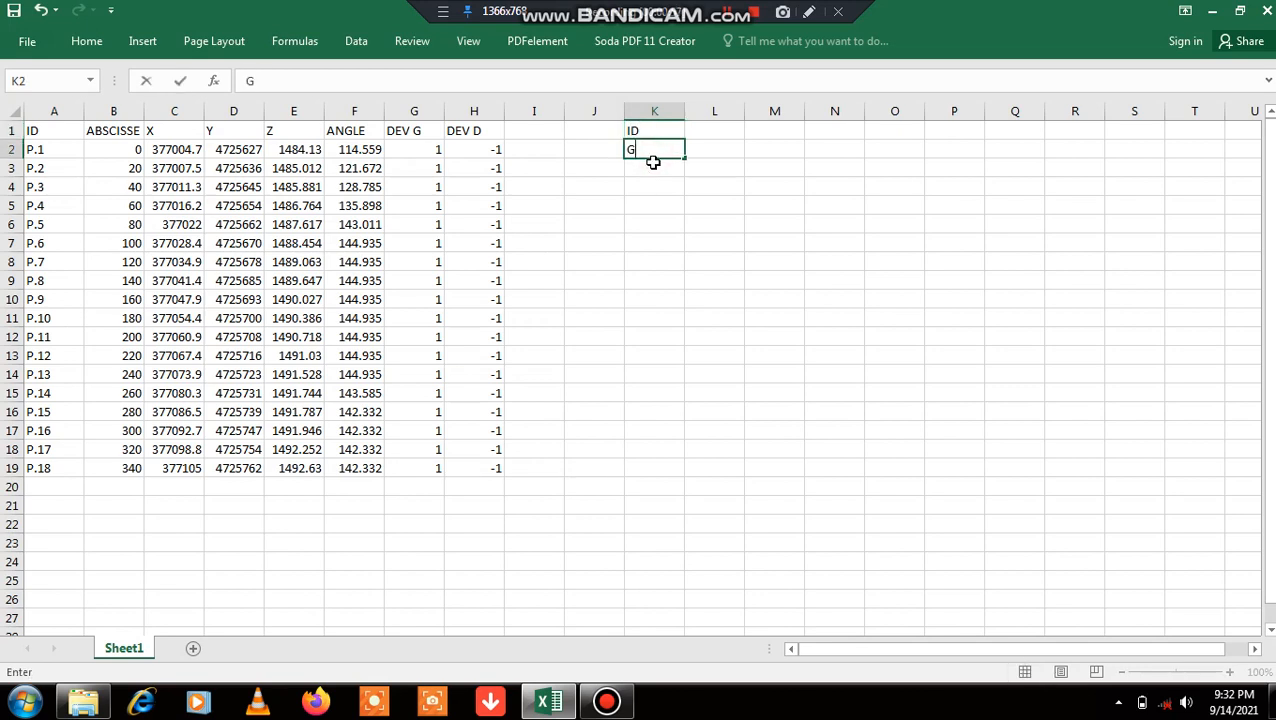
pyautogui.write('1')
pyautogui.click(729, 220)
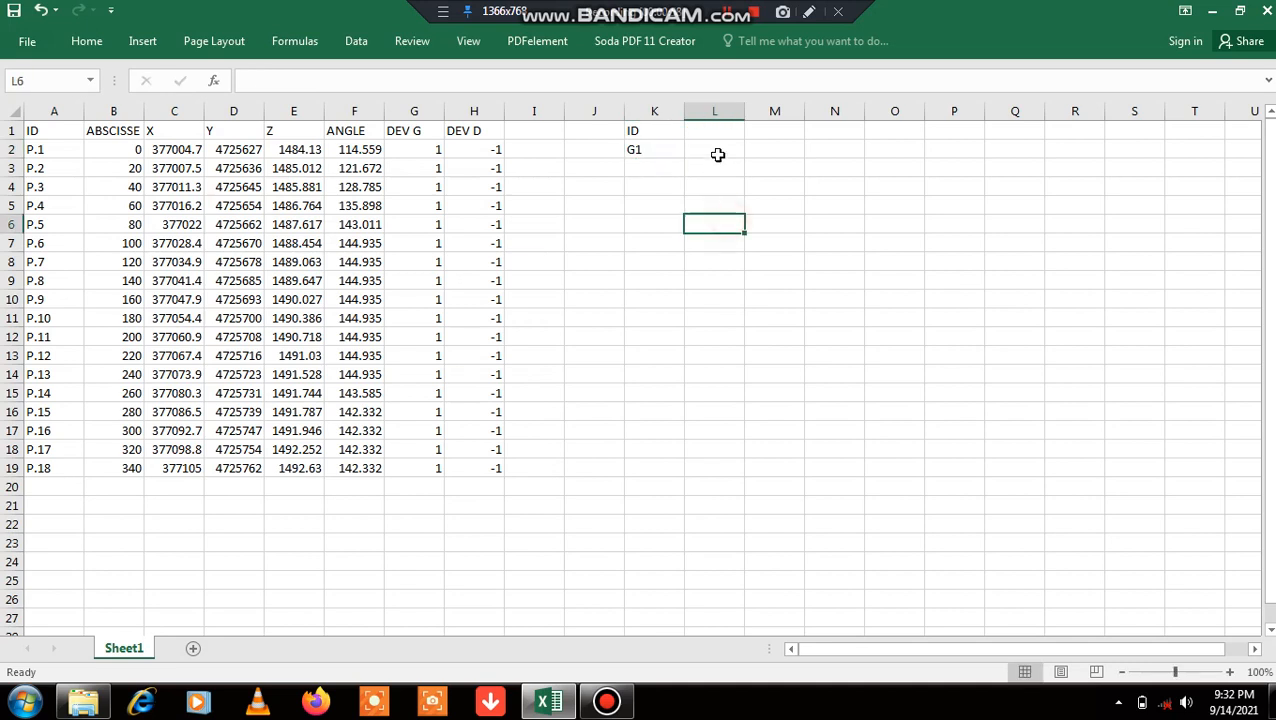
# Add the column header X in cell L1
pyautogui.click(721, 114)
pyautogui.click(722, 125)
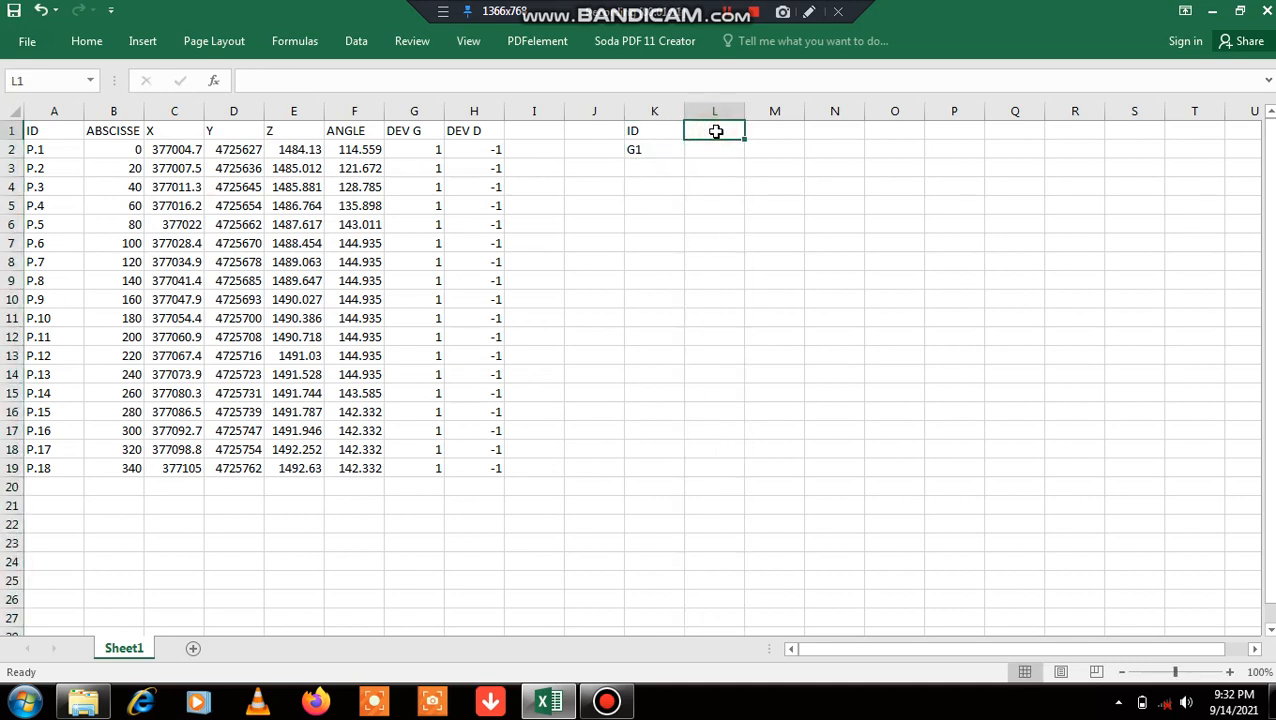
pyautogui.write('X')
# Calculate the X coordinate of G1 in L2 with the formula =C2-3*SIN(F2*PI()/200)
pyautogui.click(709, 151)
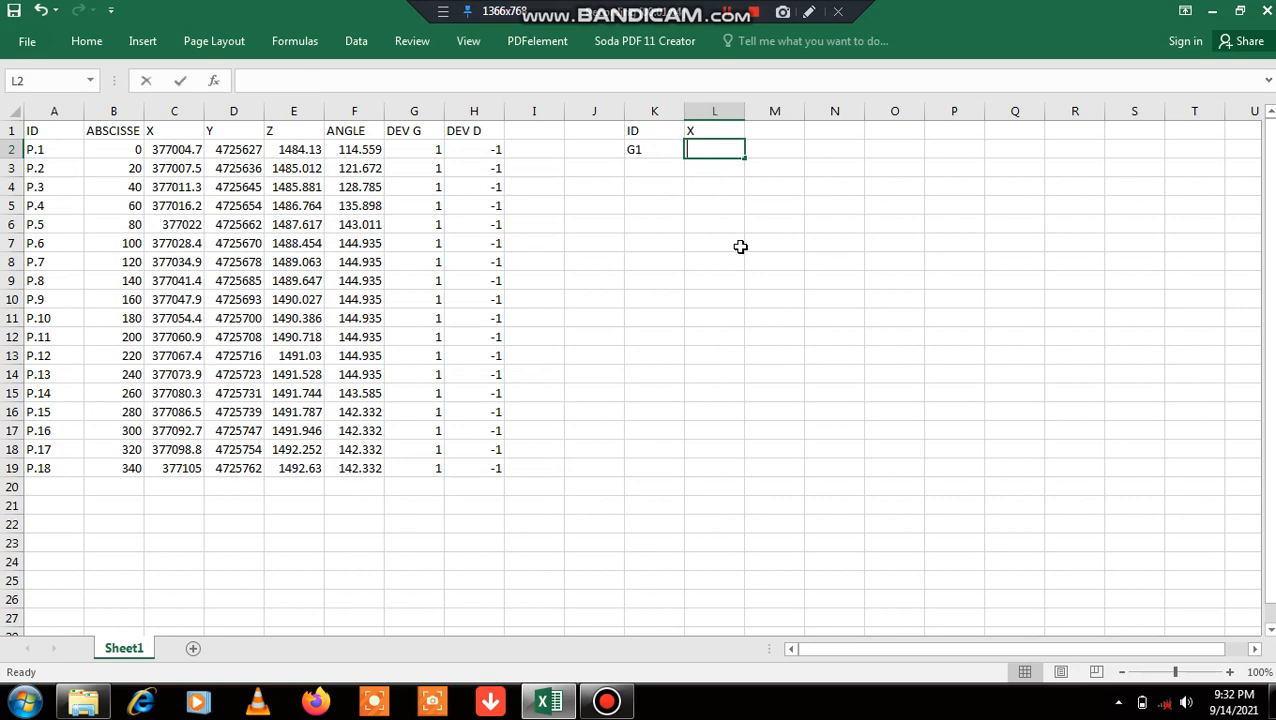
pyautogui.write('=')
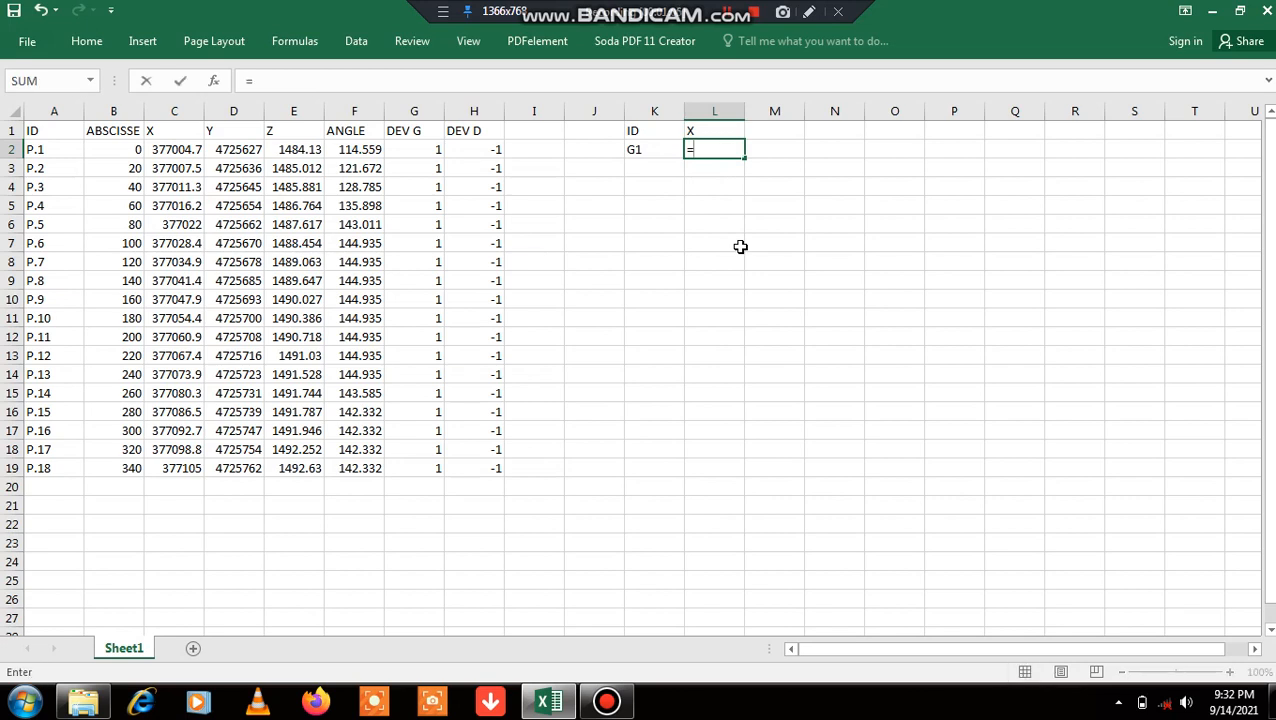
pyautogui.click(177, 149)
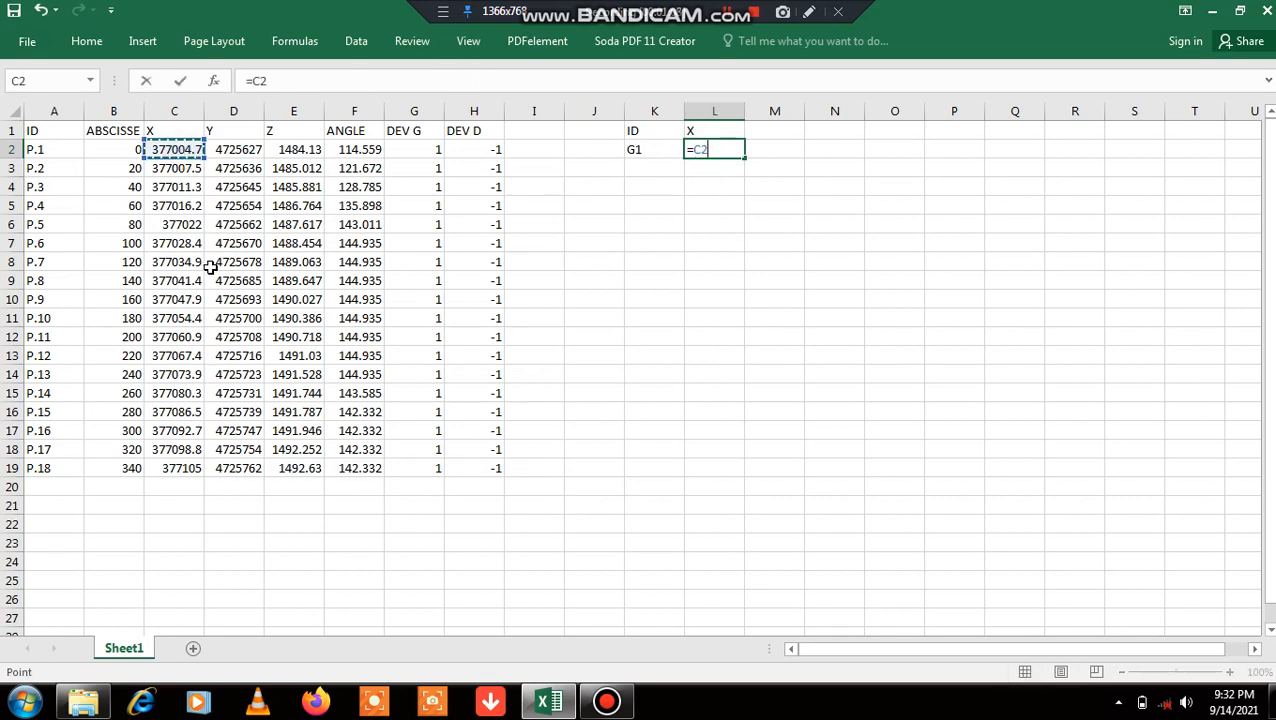
pyautogui.write('-')
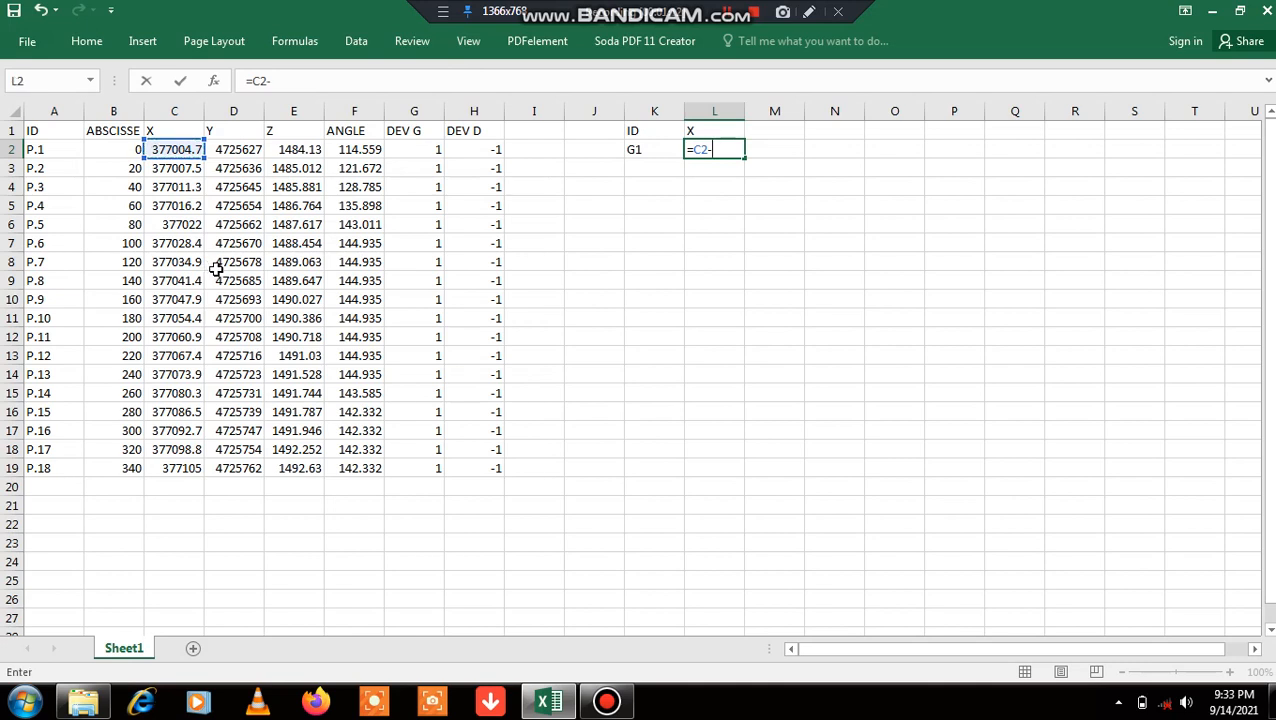
pyautogui.write('3*SIN')
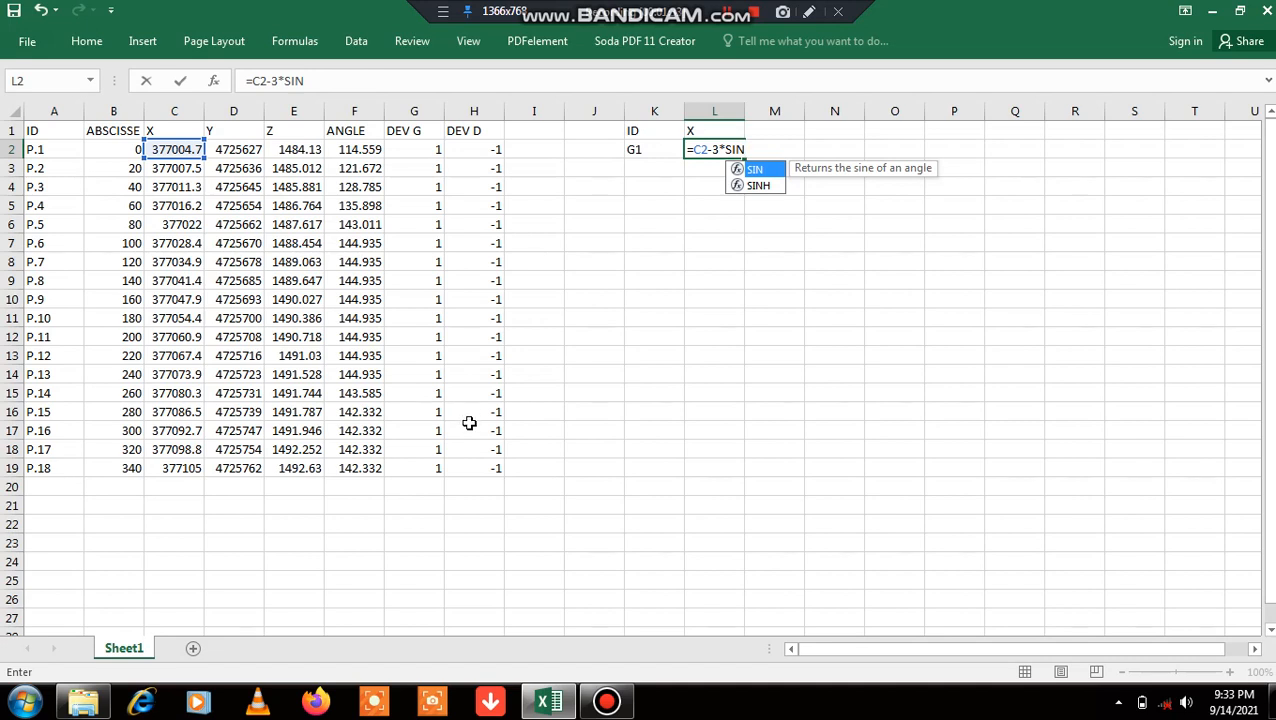
pyautogui.write('(')
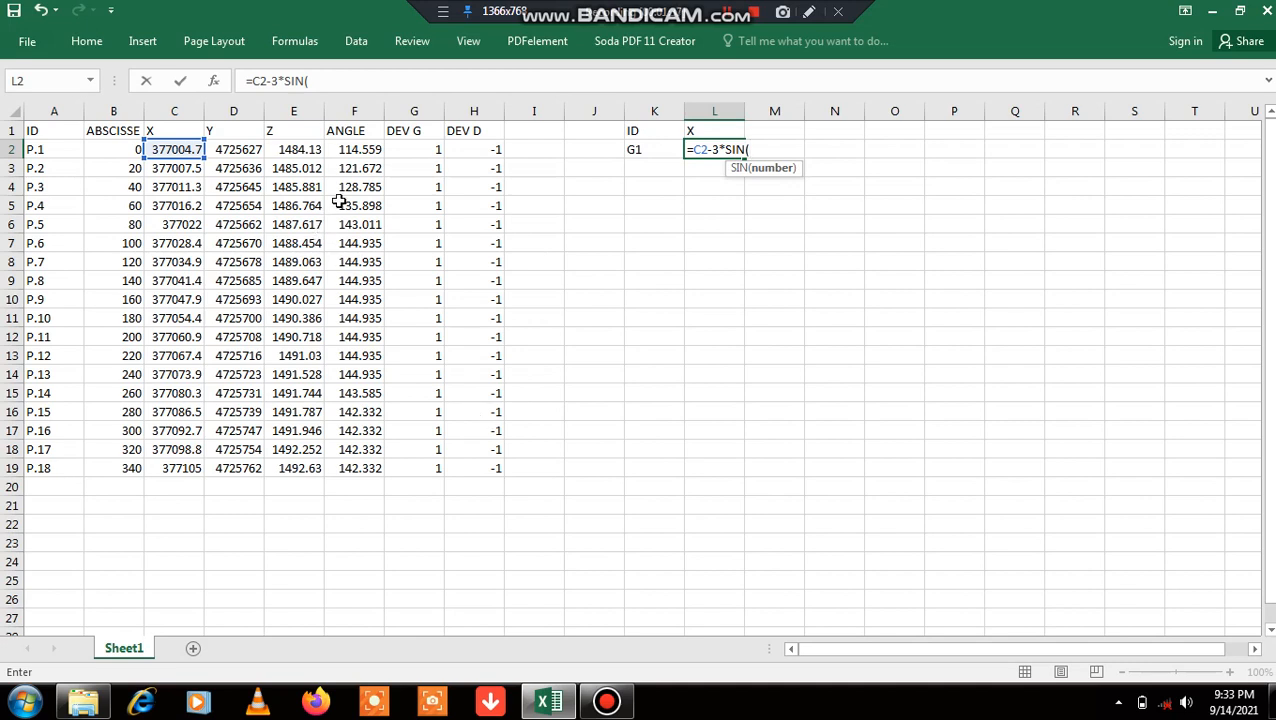
pyautogui.click(352, 148)
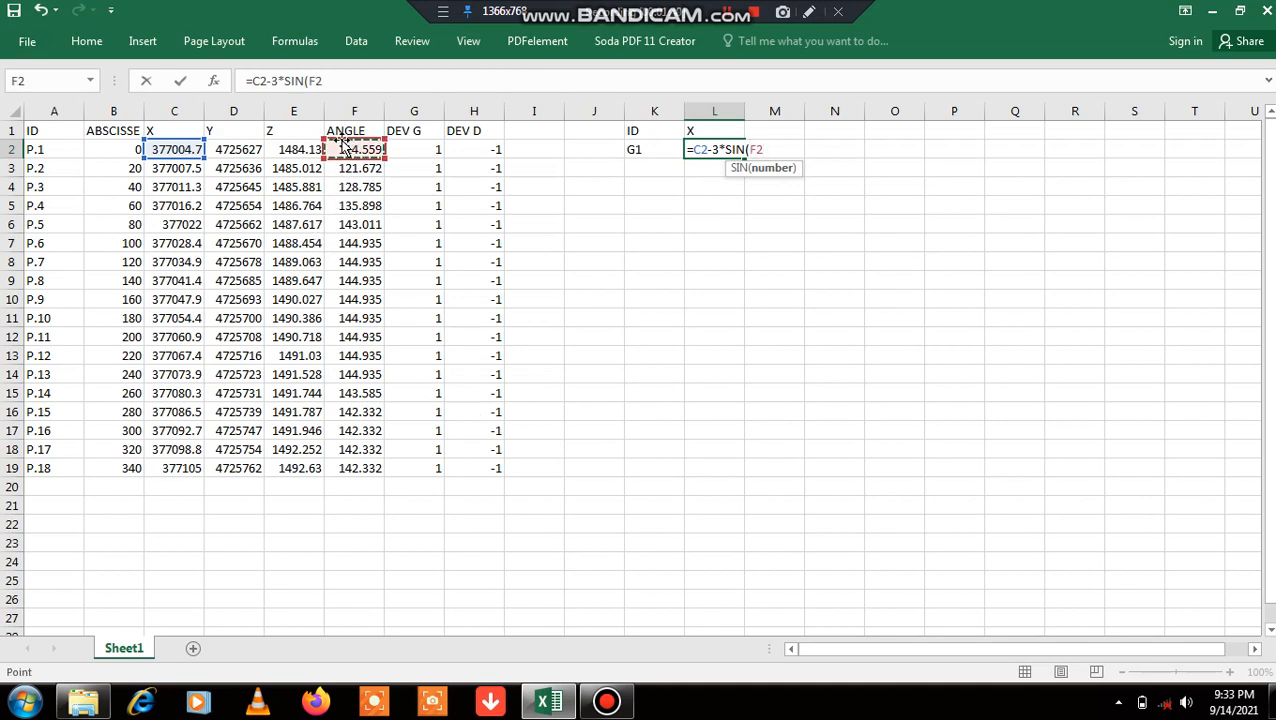
pyautogui.write('*')
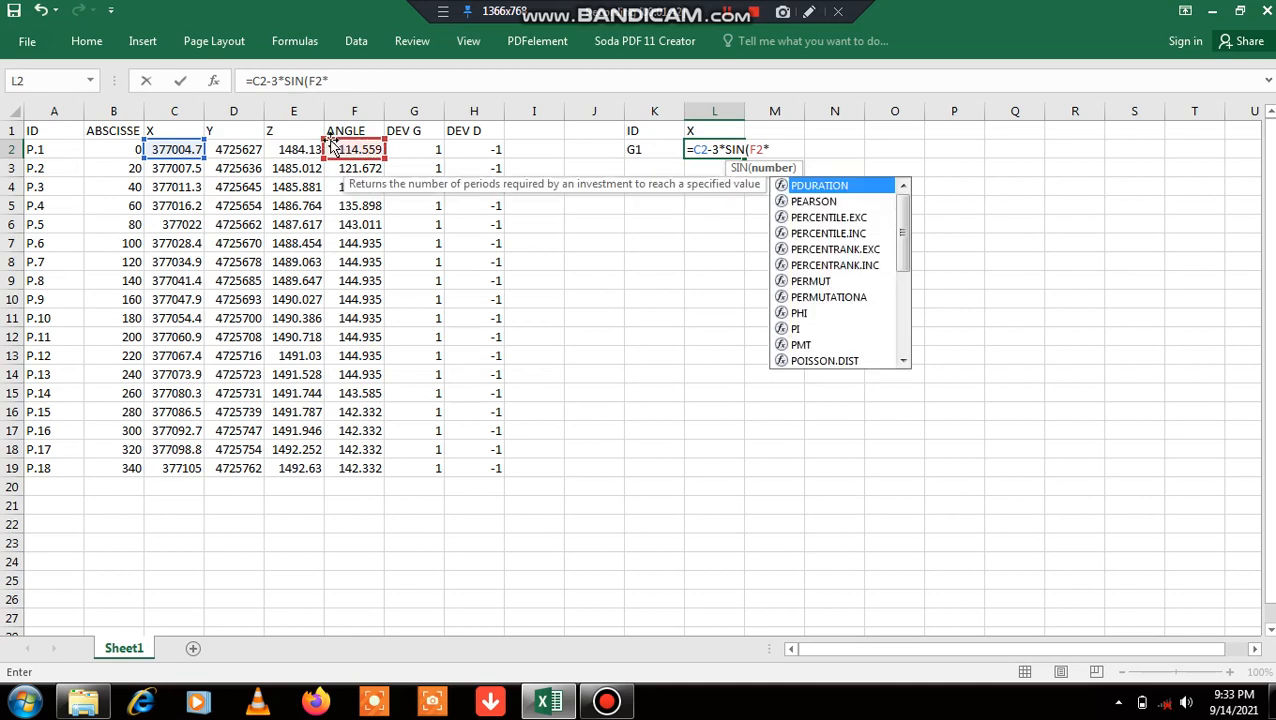
pyautogui.write('PI')
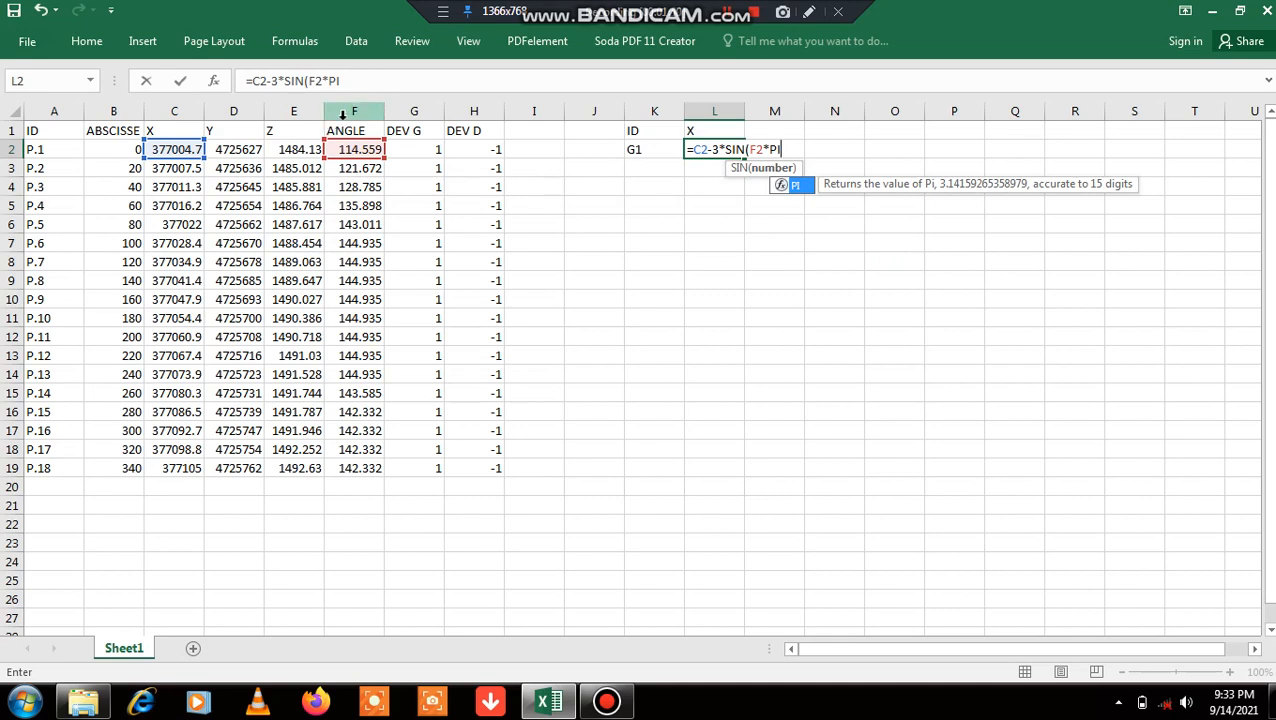
pyautogui.write('(')
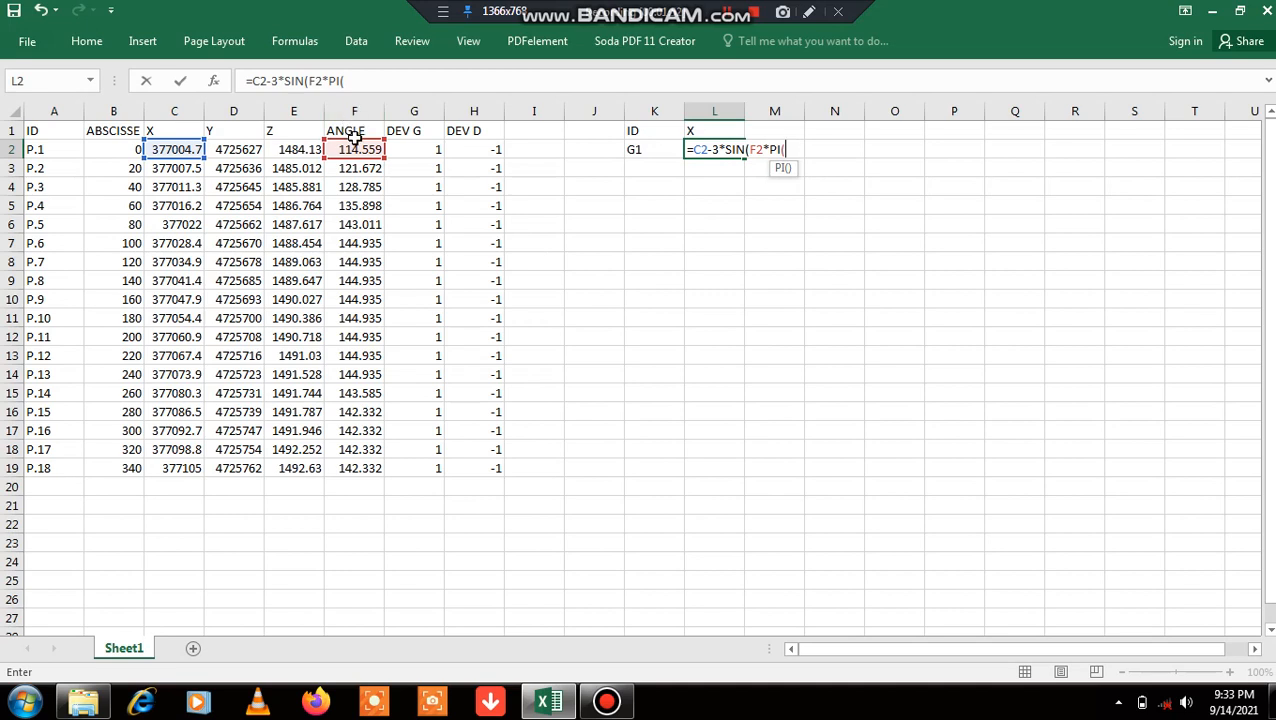
pyautogui.write(')')
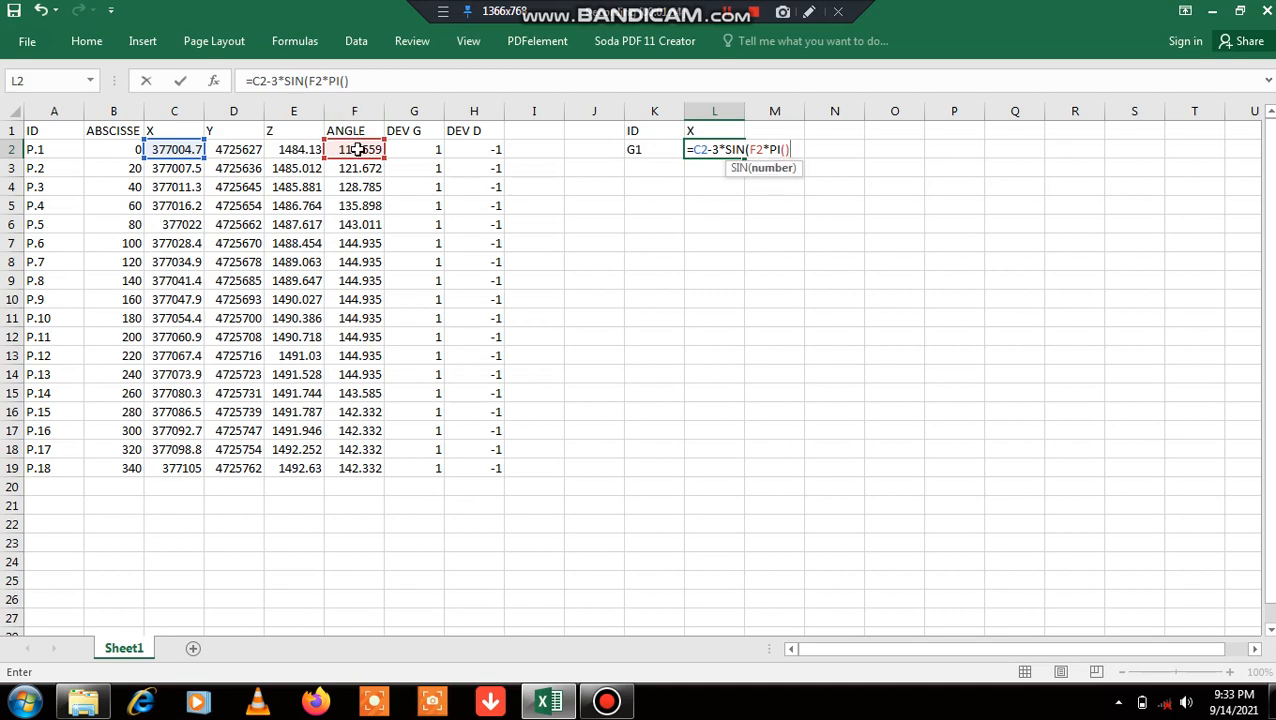
pyautogui.write('/200')
pyautogui.write(')')
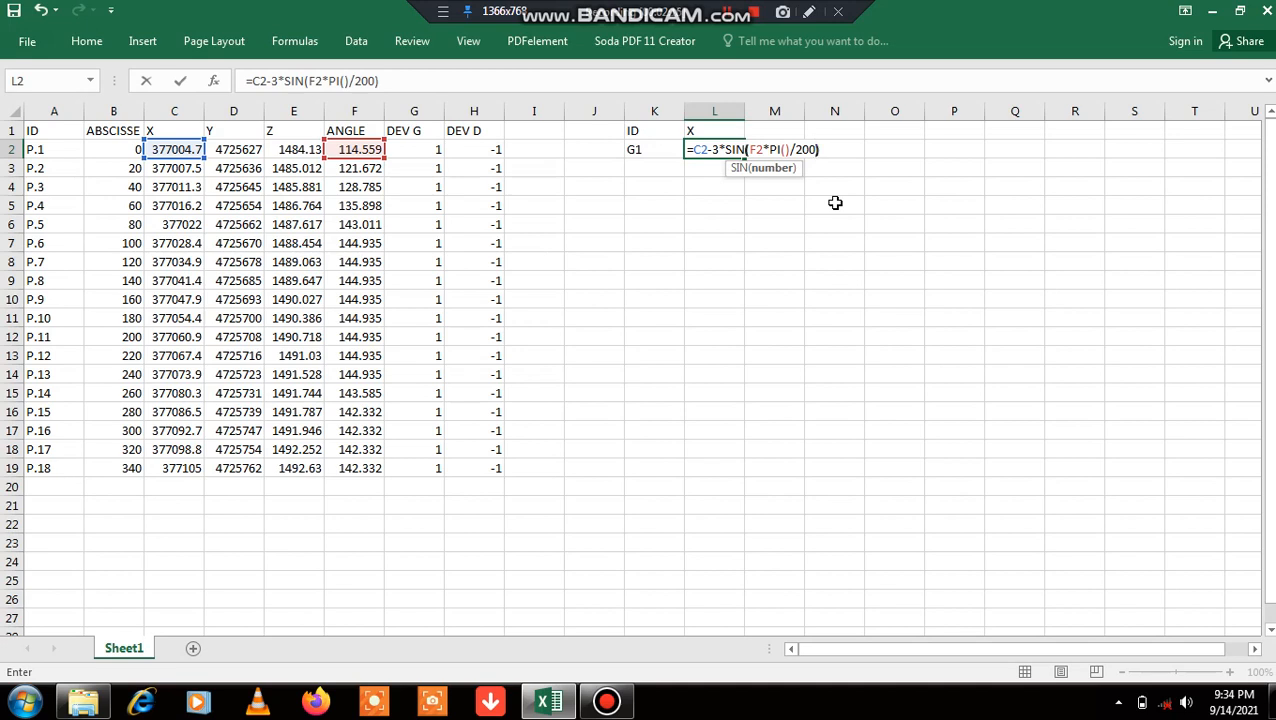
pyautogui.press('Return')
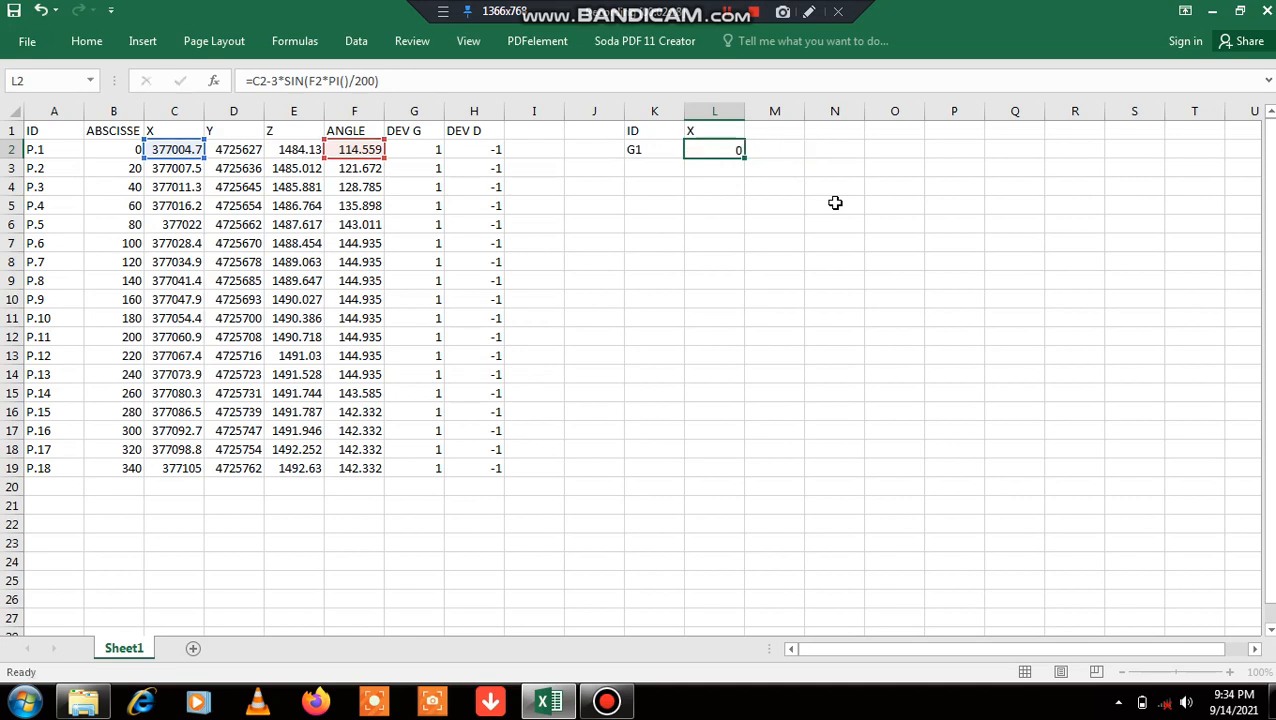
pyautogui.click(712, 149)
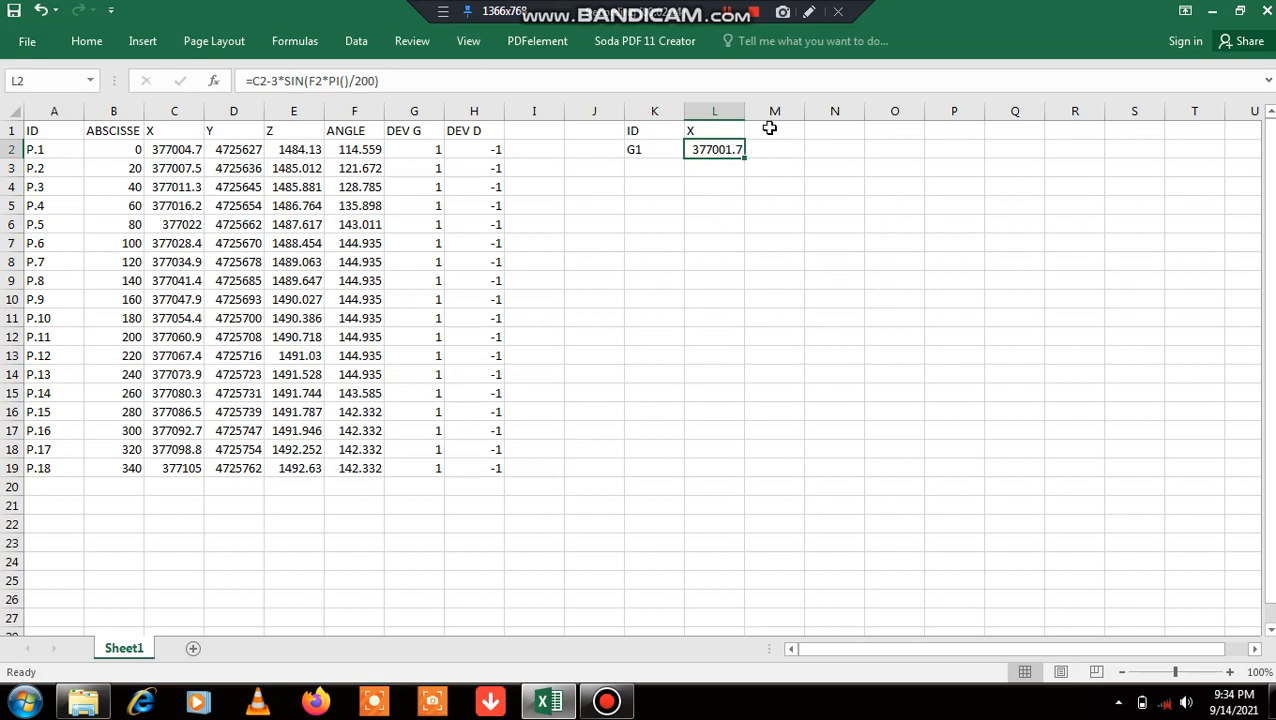
# Add the column header y in cell M1
pyautogui.click(769, 129)
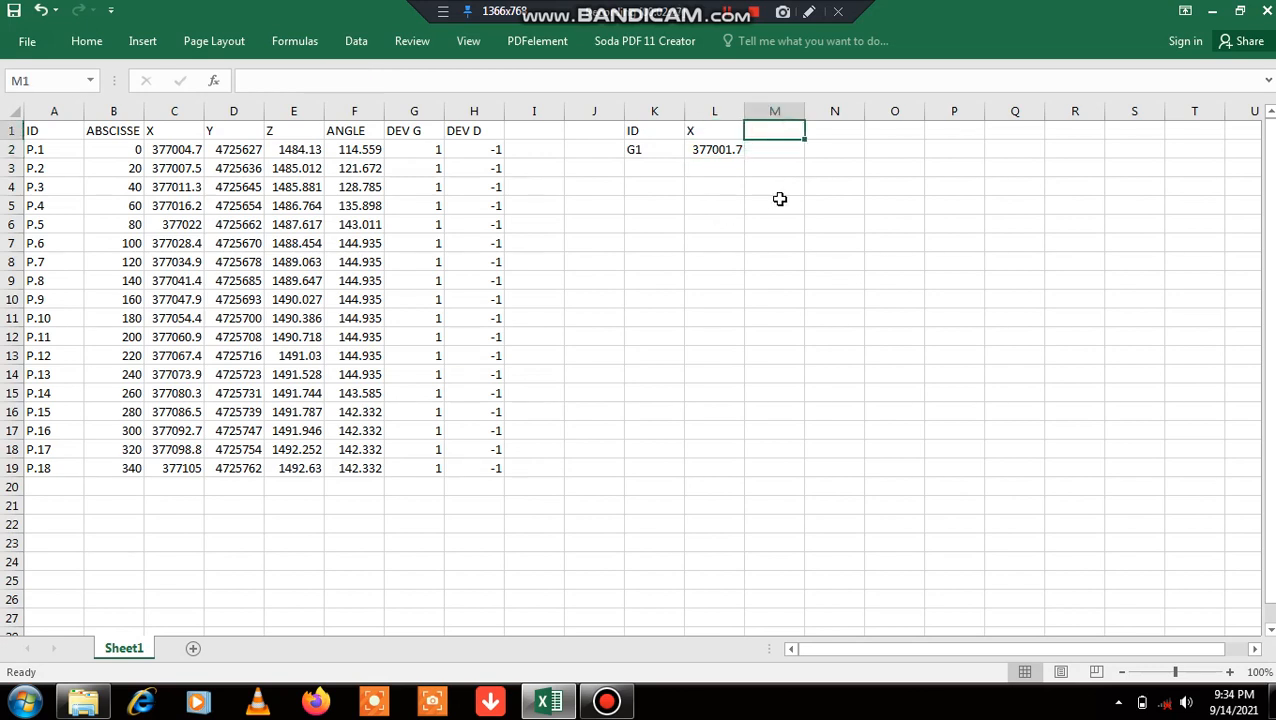
pyautogui.write('y')
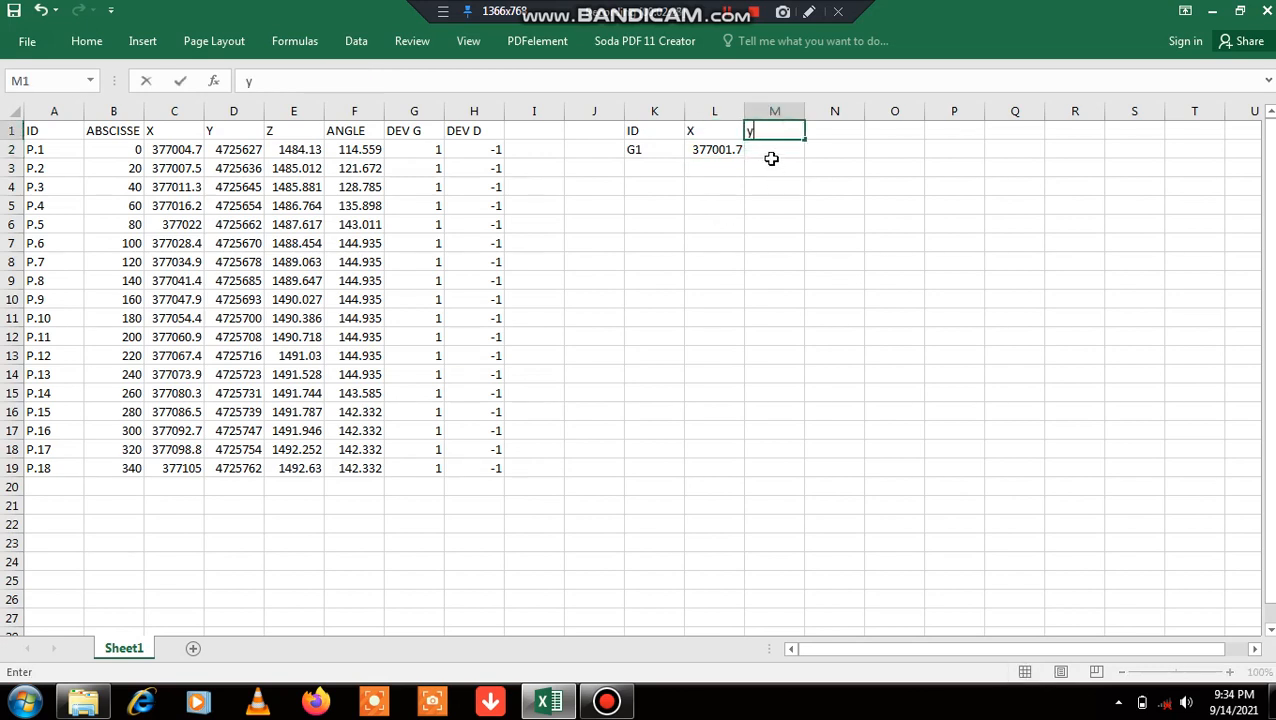
pyautogui.click(768, 152)
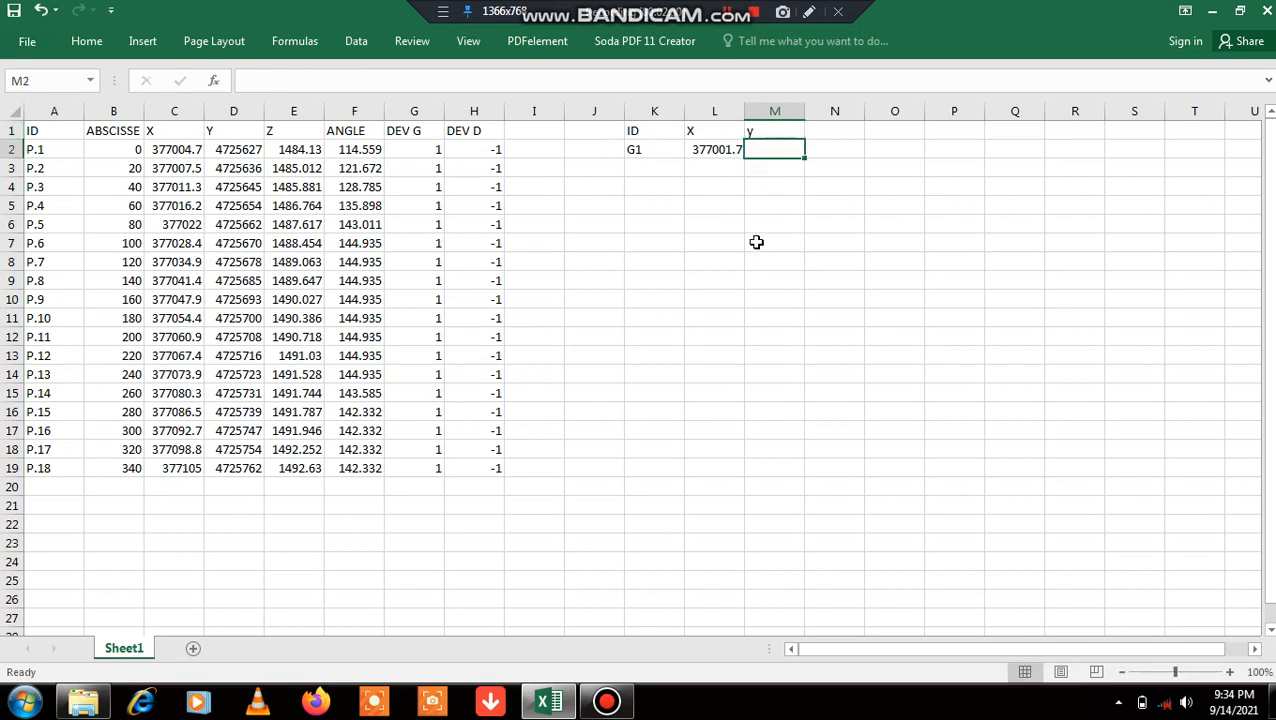
# Enter the formula =D2-3*SIN(F2*PI()/200) in M2 for the Y coordinate of G1
pyautogui.write('=')
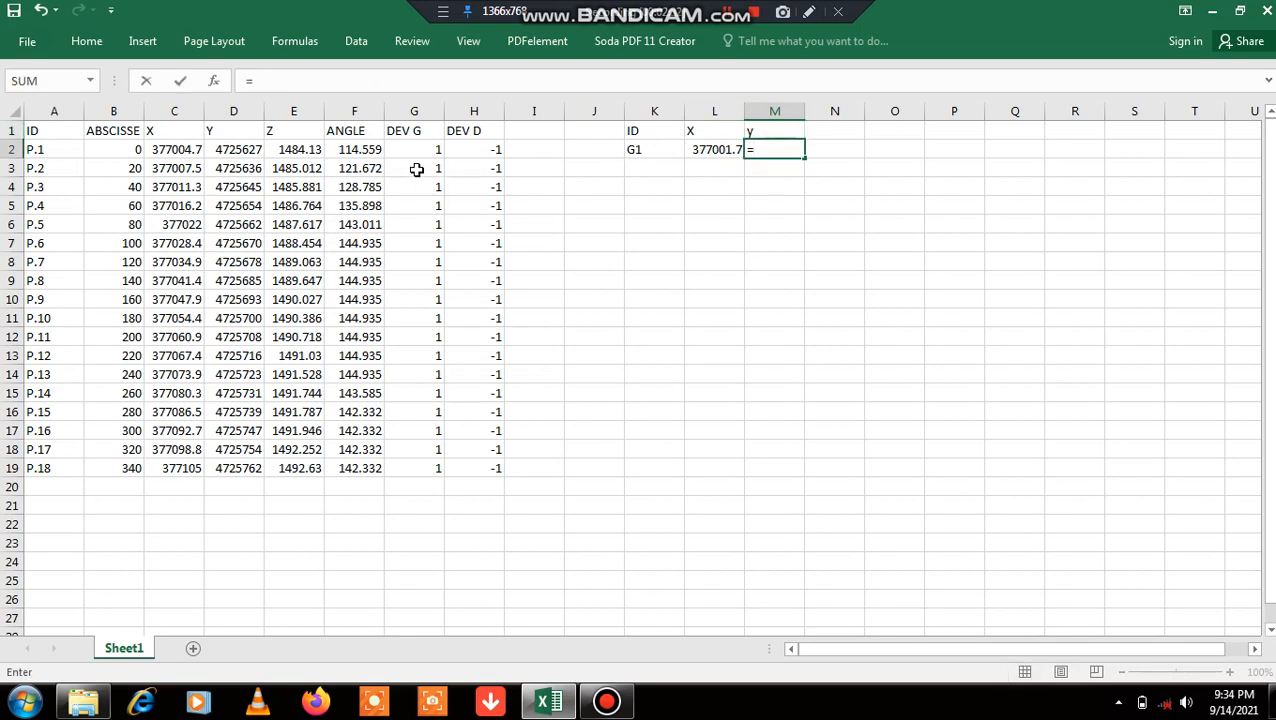
pyautogui.click(229, 149)
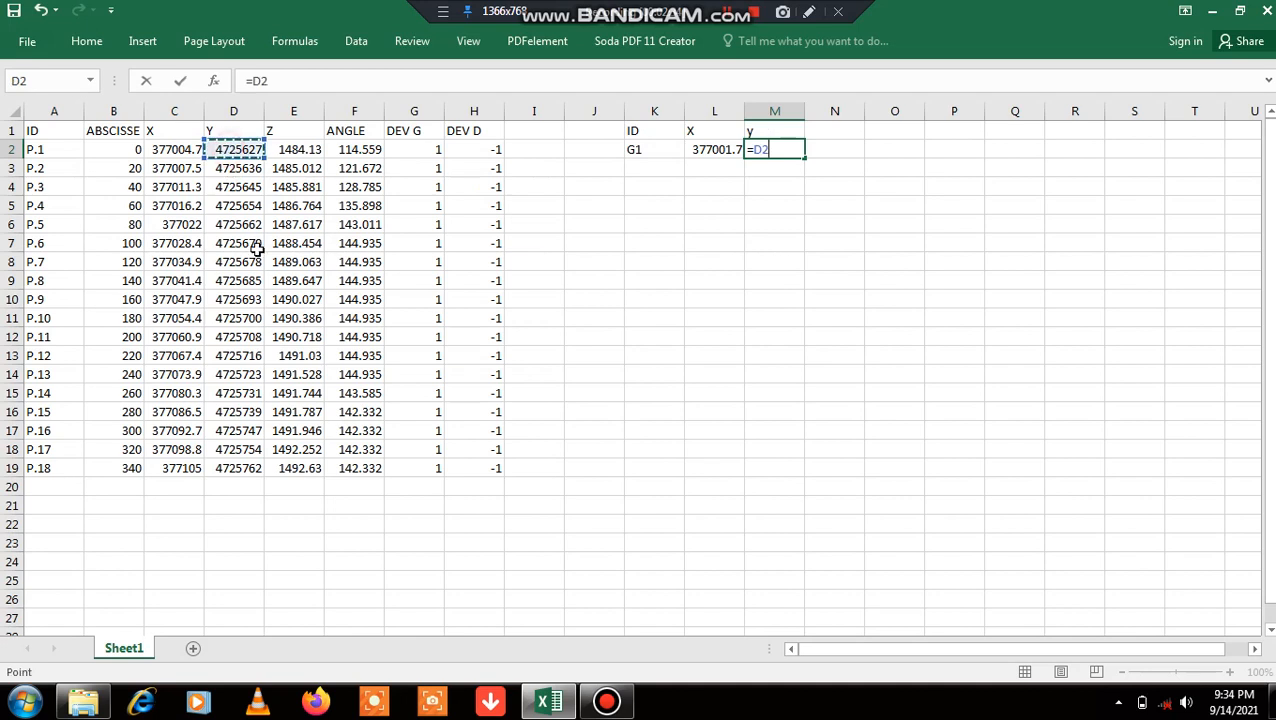
pyautogui.write('-')
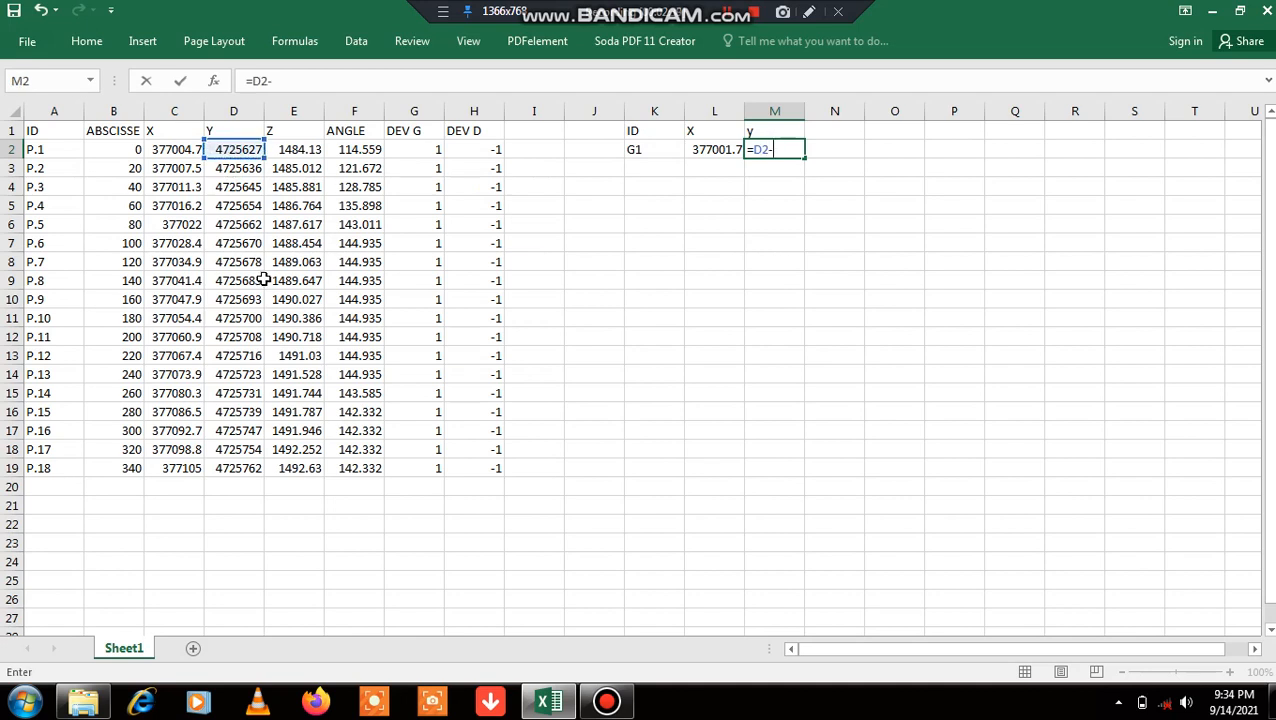
pyautogui.write('3*sin')
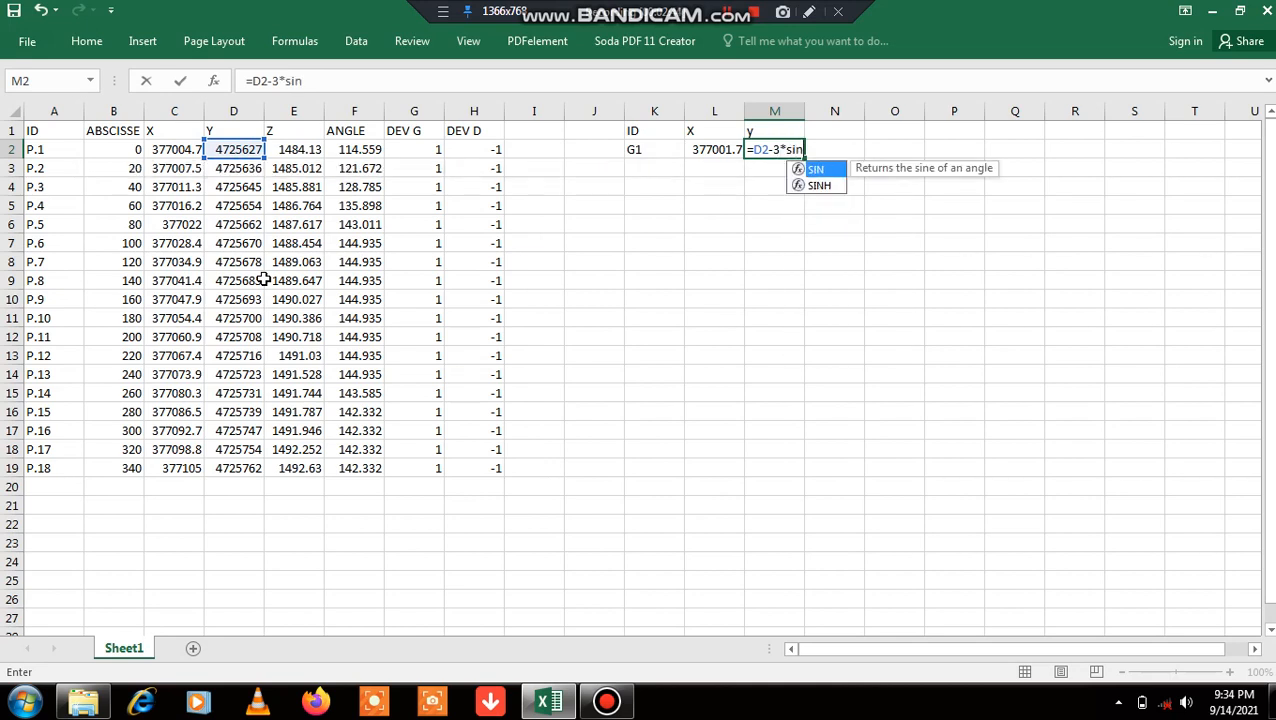
pyautogui.press('BackSpace')
pyautogui.press('BackSpace')
pyautogui.press('BackSpace')
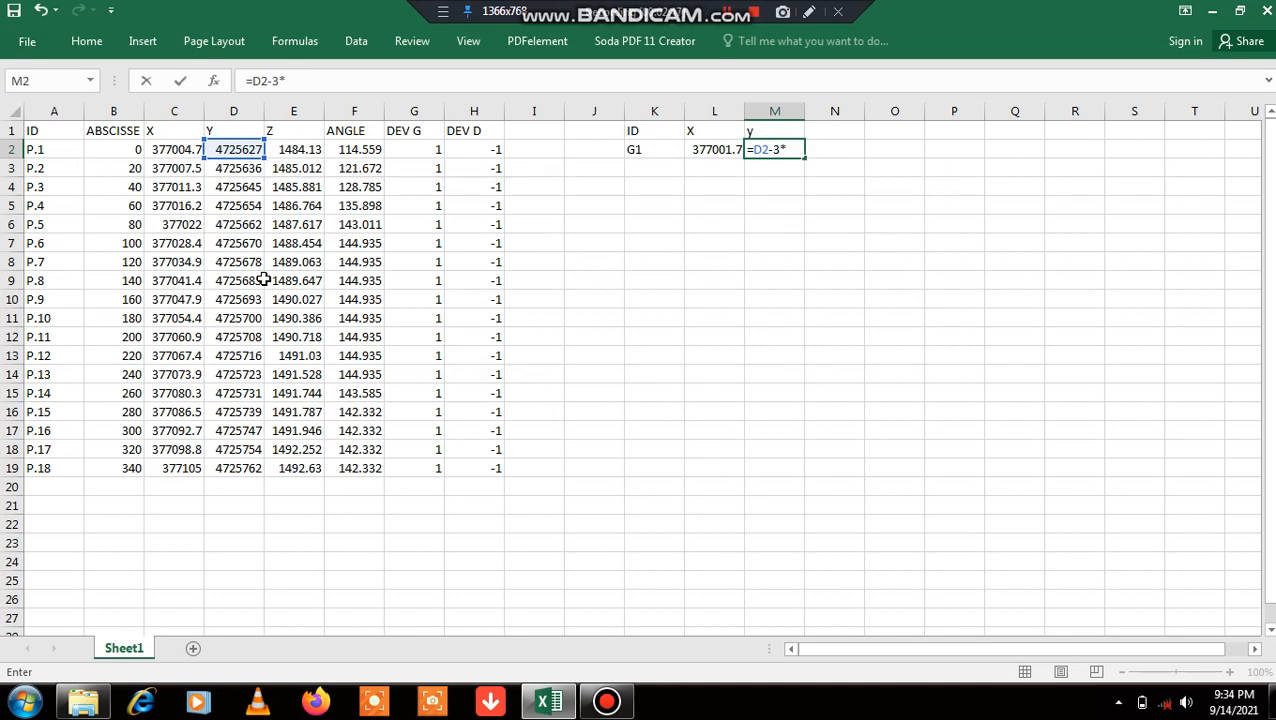
pyautogui.write('SIN')
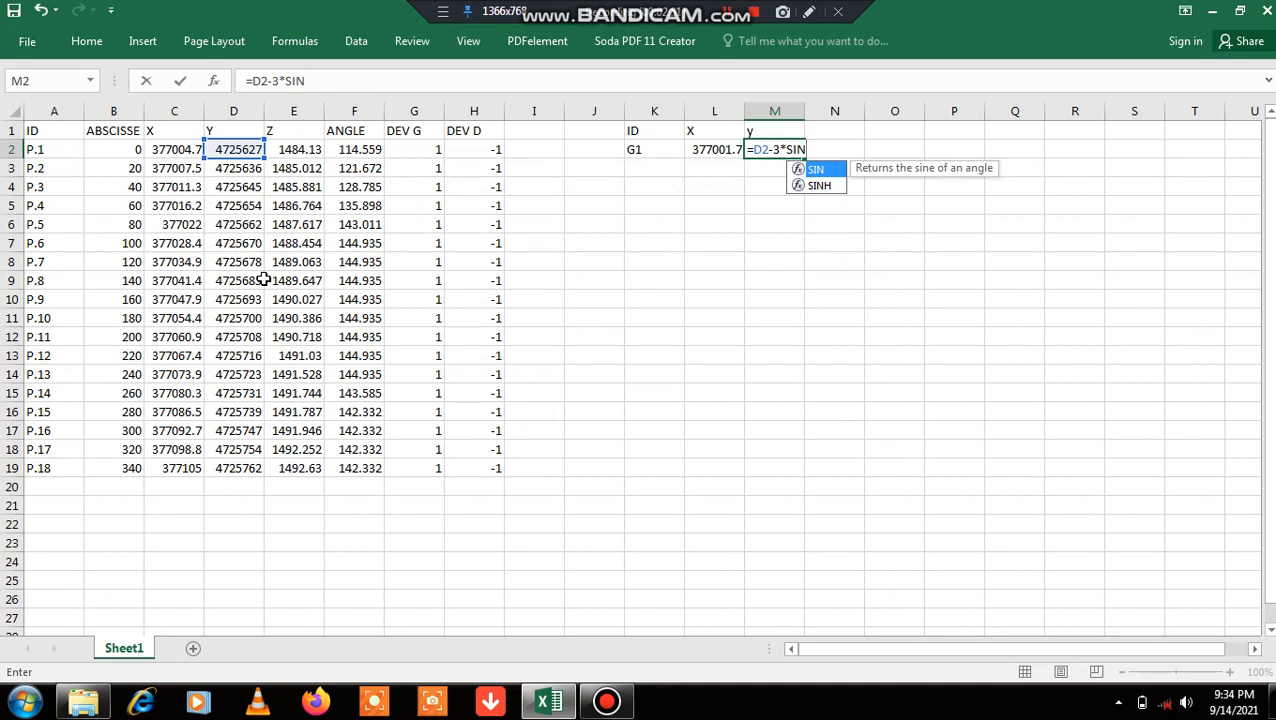
pyautogui.write('(')
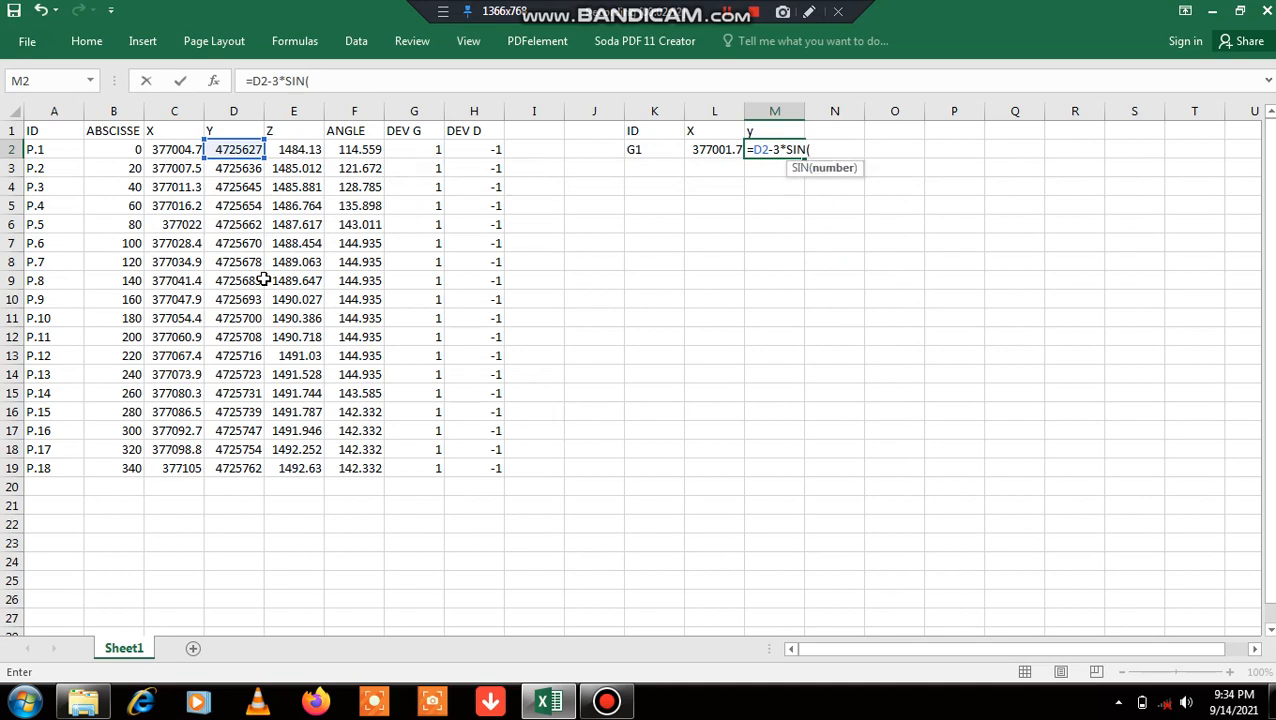
pyautogui.click(352, 148)
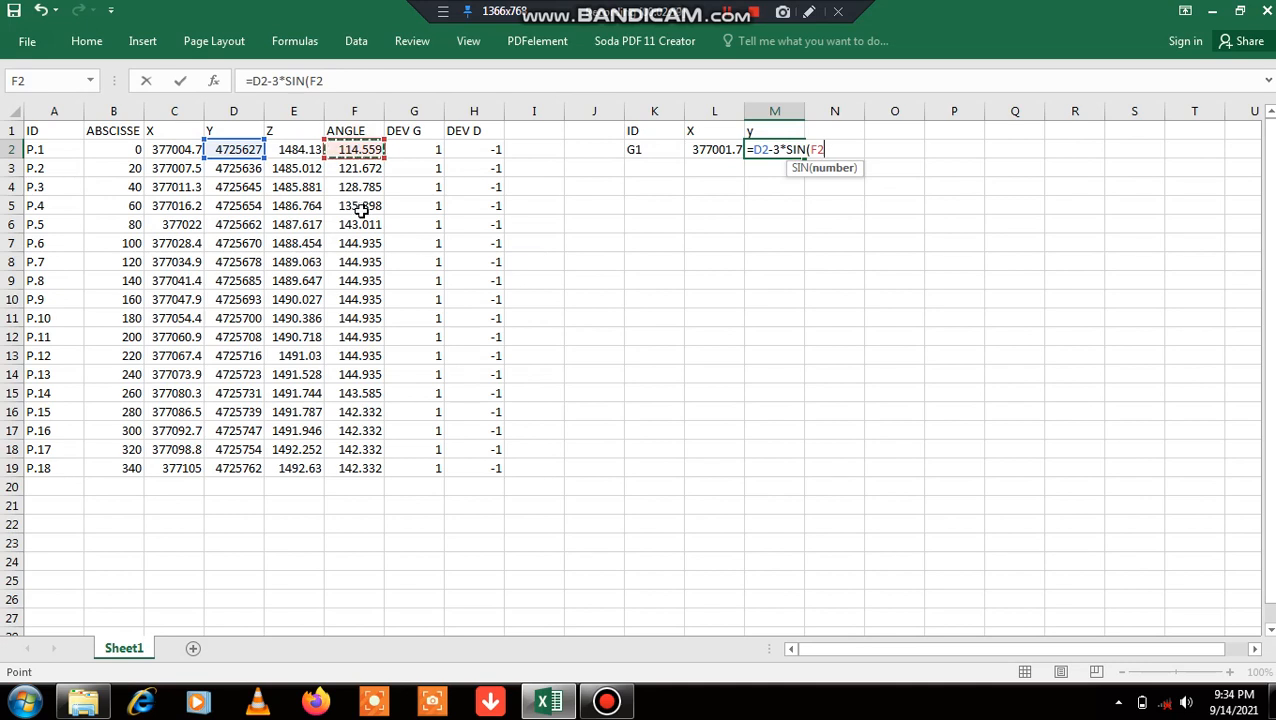
pyautogui.write('*P')
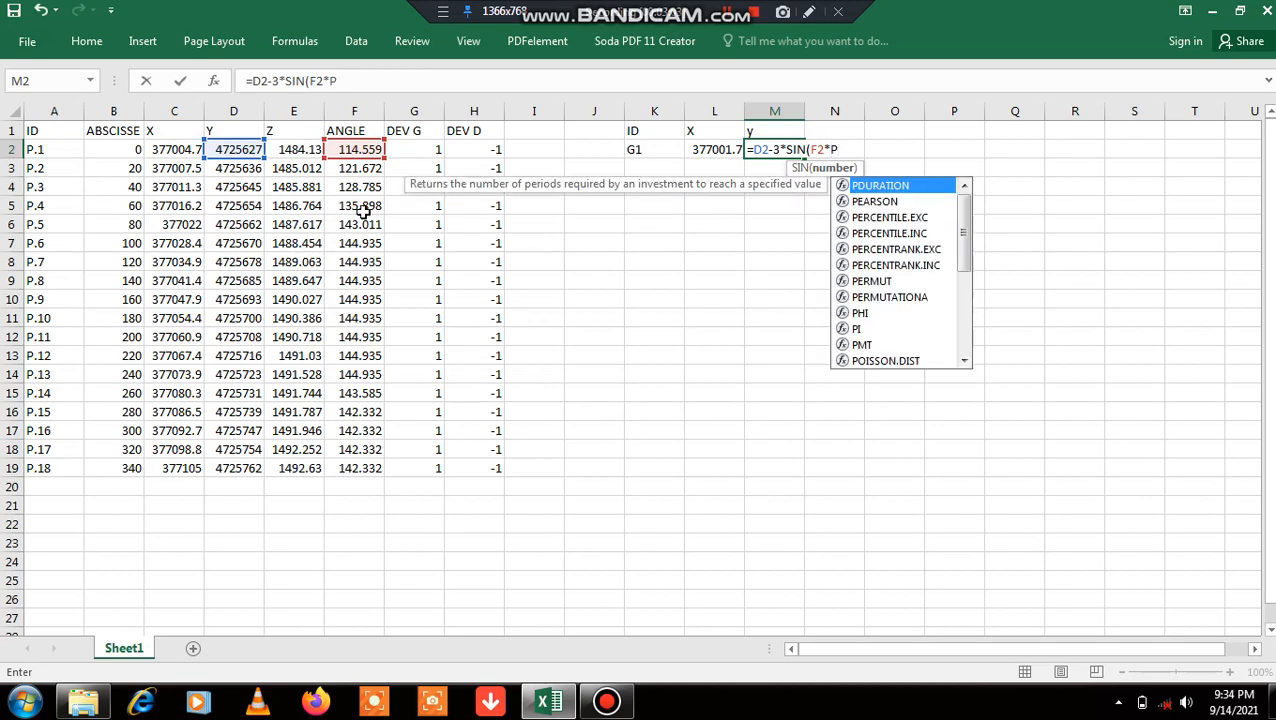
pyautogui.write('I')
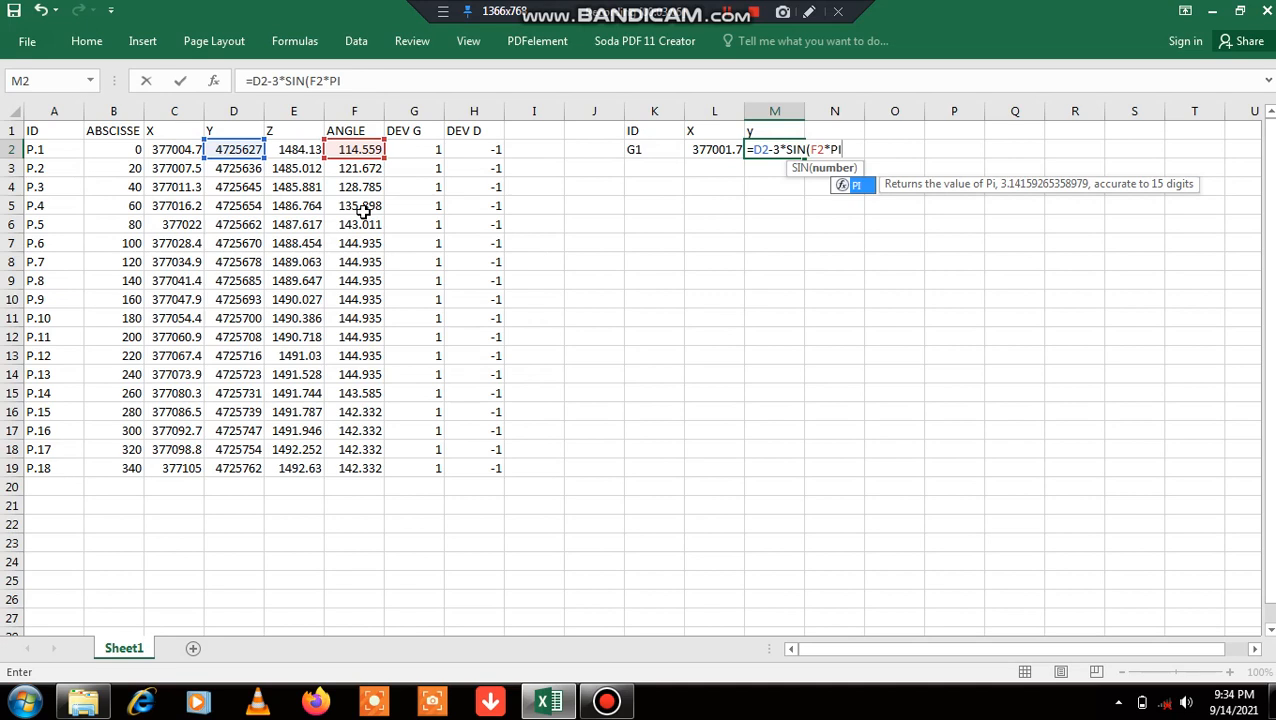
pyautogui.write('()')
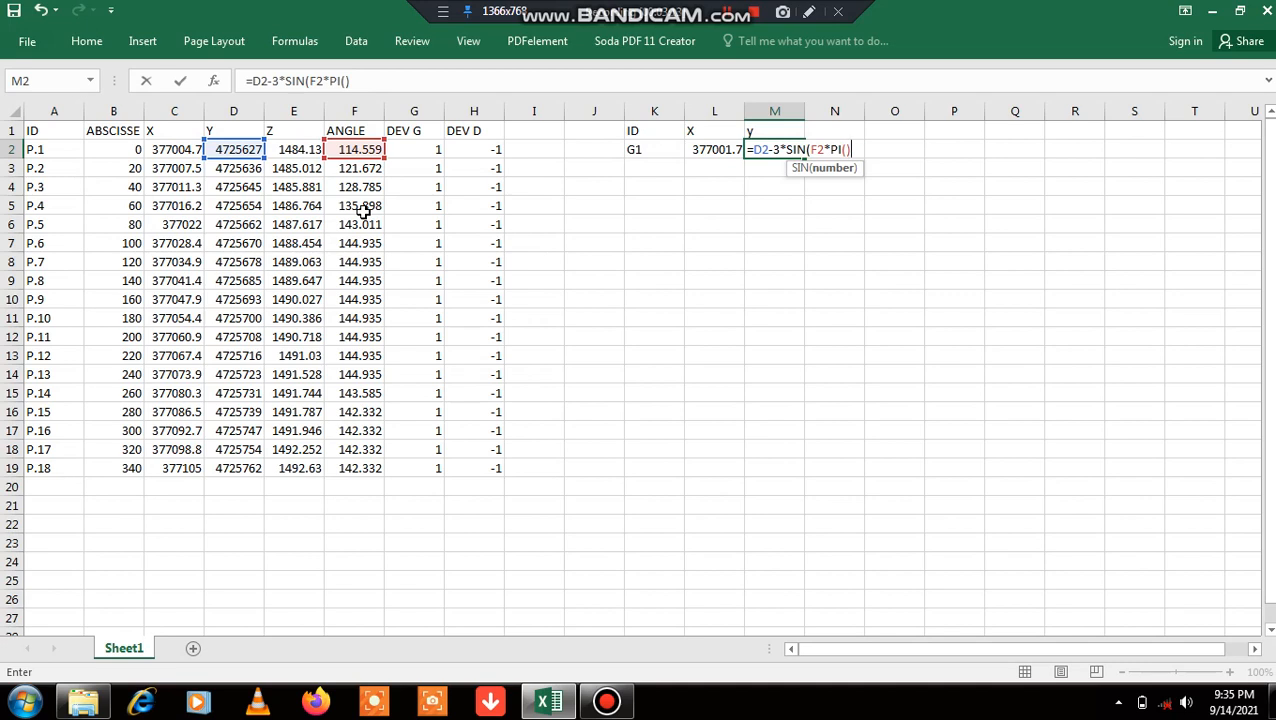
pyautogui.write('/200')
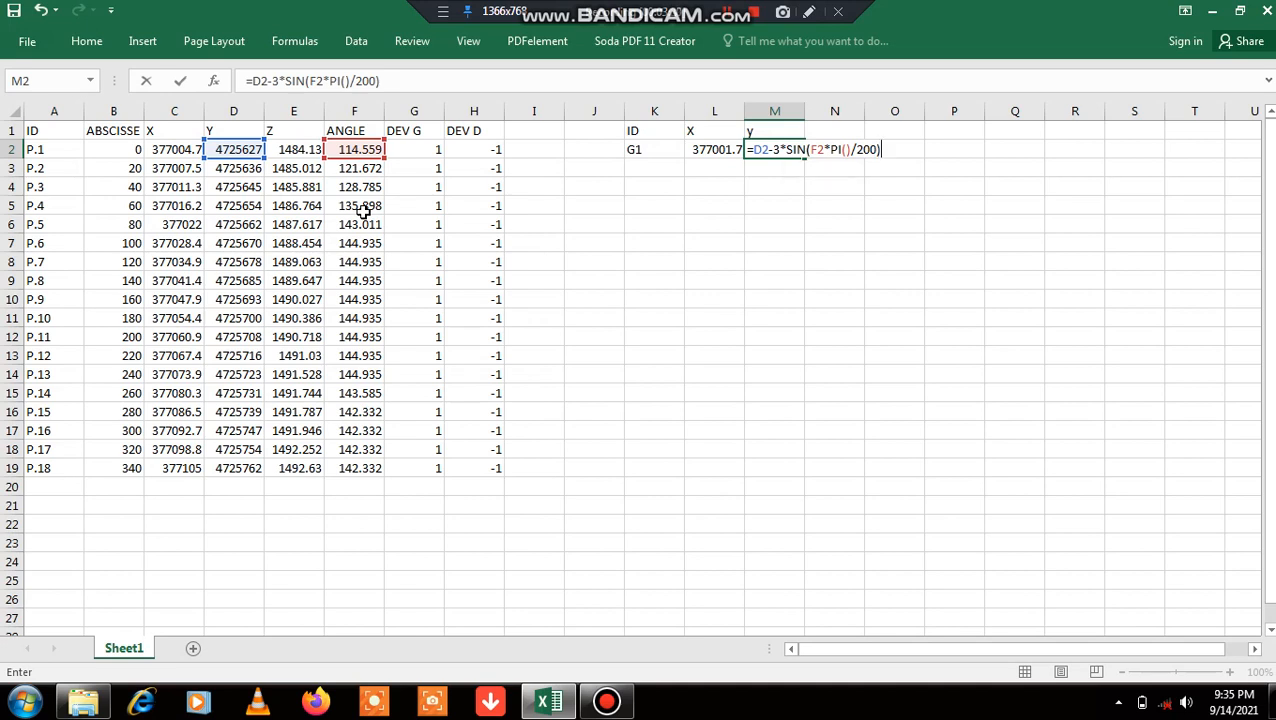
# Replace SIN with COS in the M2 formula so it reads =D2-3*COS(F2*PI()/200)
pyautogui.click(807, 150)
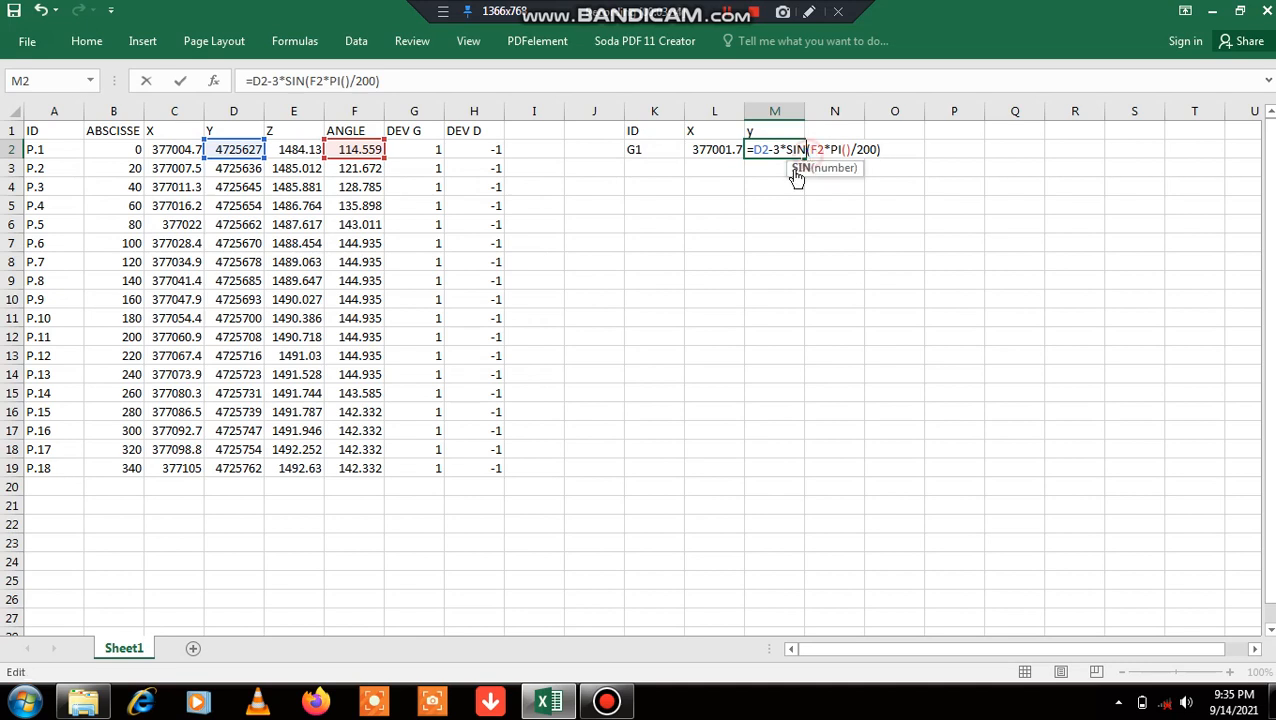
pyautogui.press('BackSpace')
pyautogui.press('BackSpace')
pyautogui.press('BackSpace')
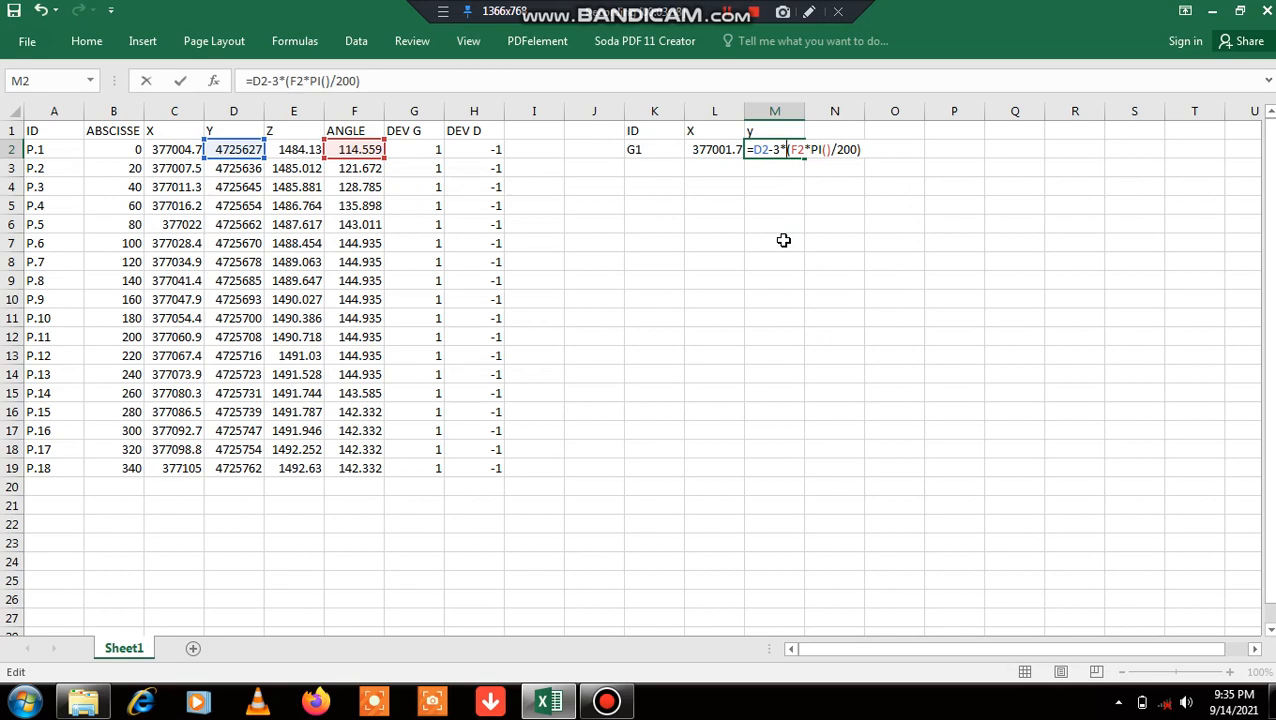
pyautogui.write('CO')
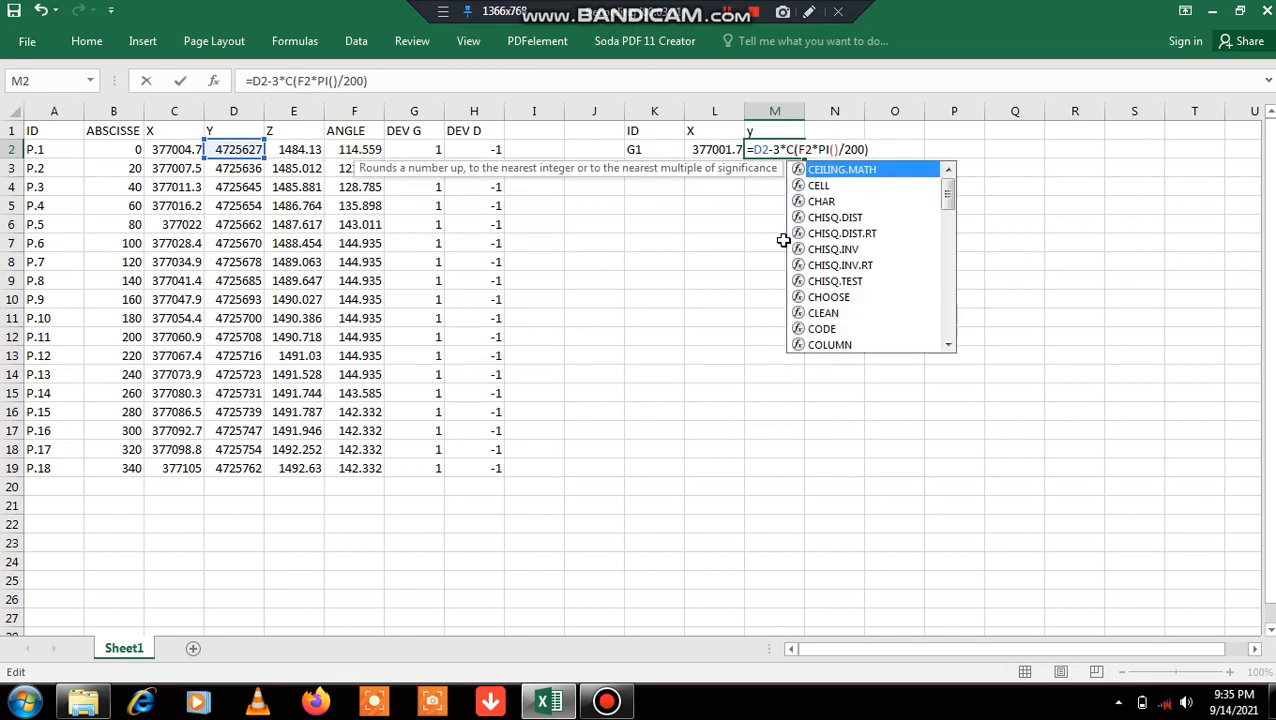
pyautogui.write('S')
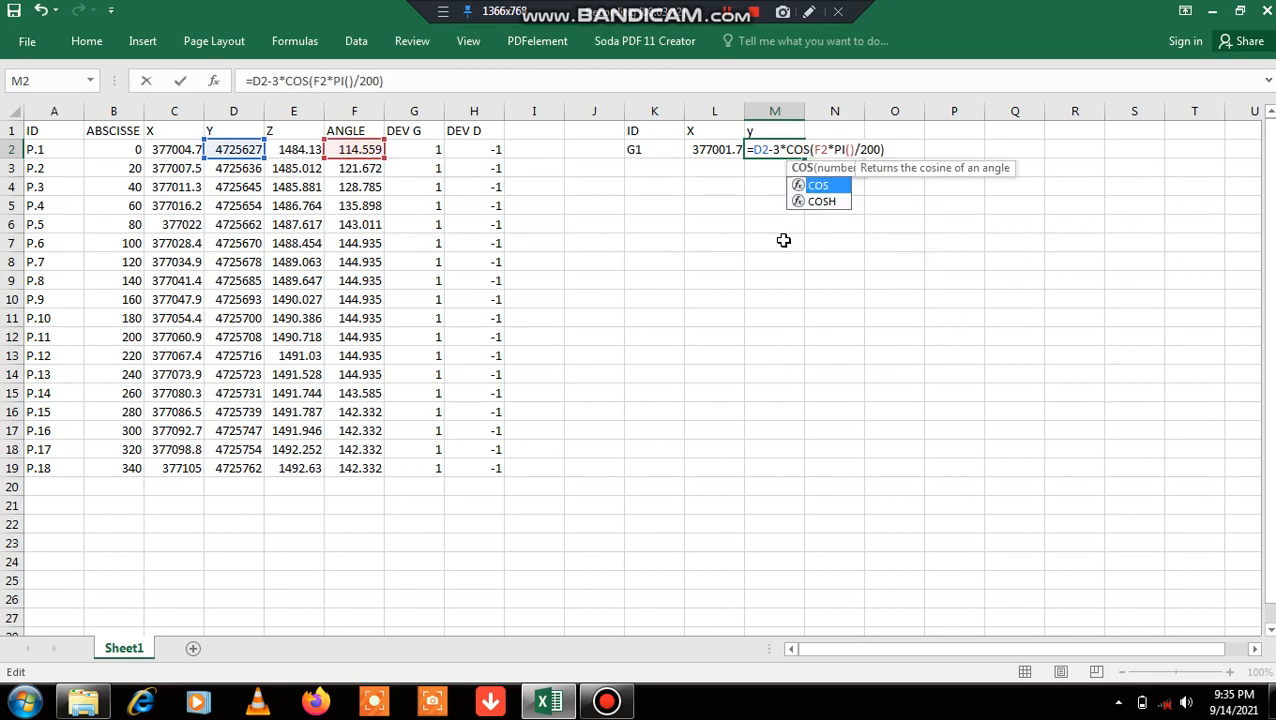
pyautogui.press('Return')
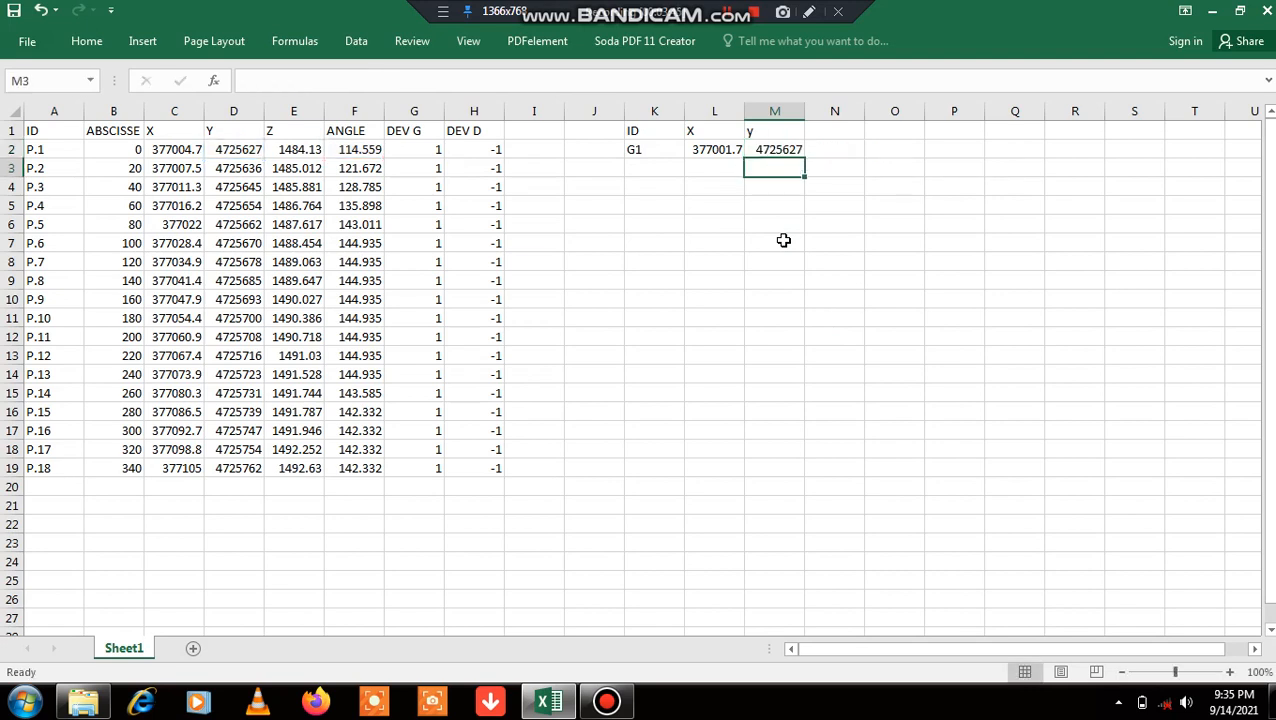
pyautogui.click(782, 152)
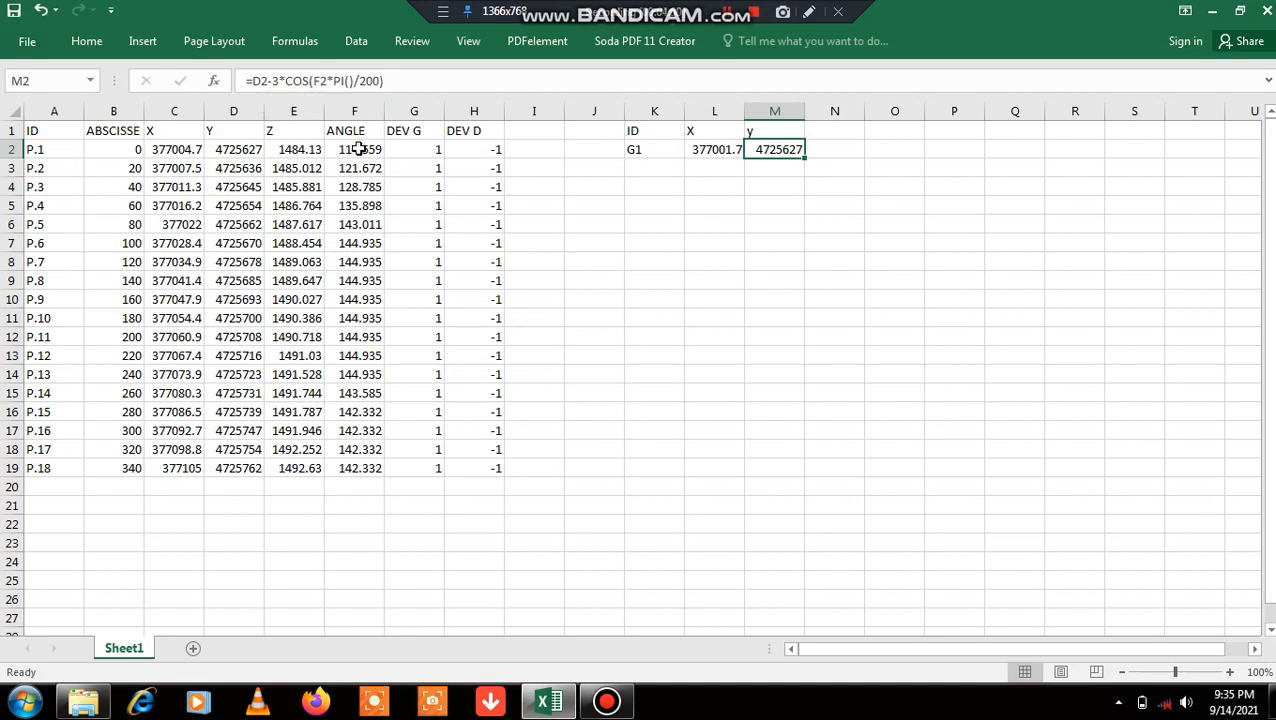
pyautogui.click(345, 84)
pyautogui.write('(')
# Add the column header Z in cell N1
pyautogui.click(835, 133)
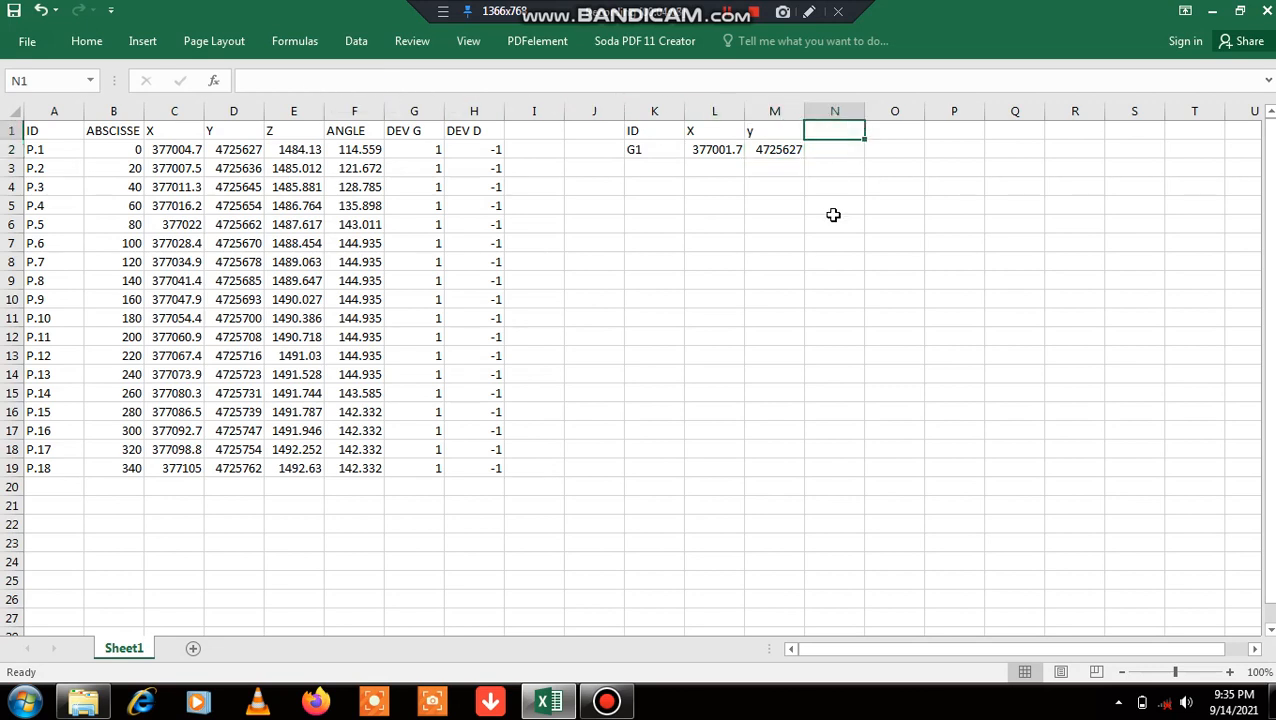
pyautogui.write('Z')
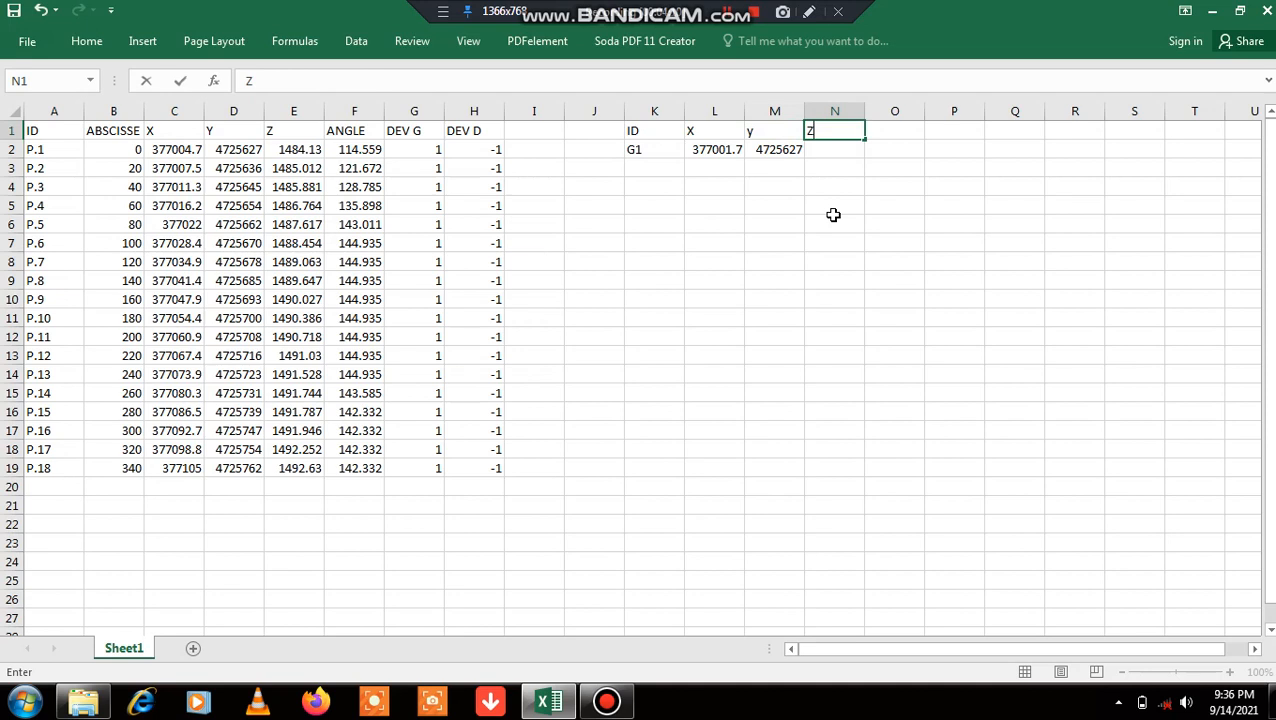
pyautogui.click(822, 152)
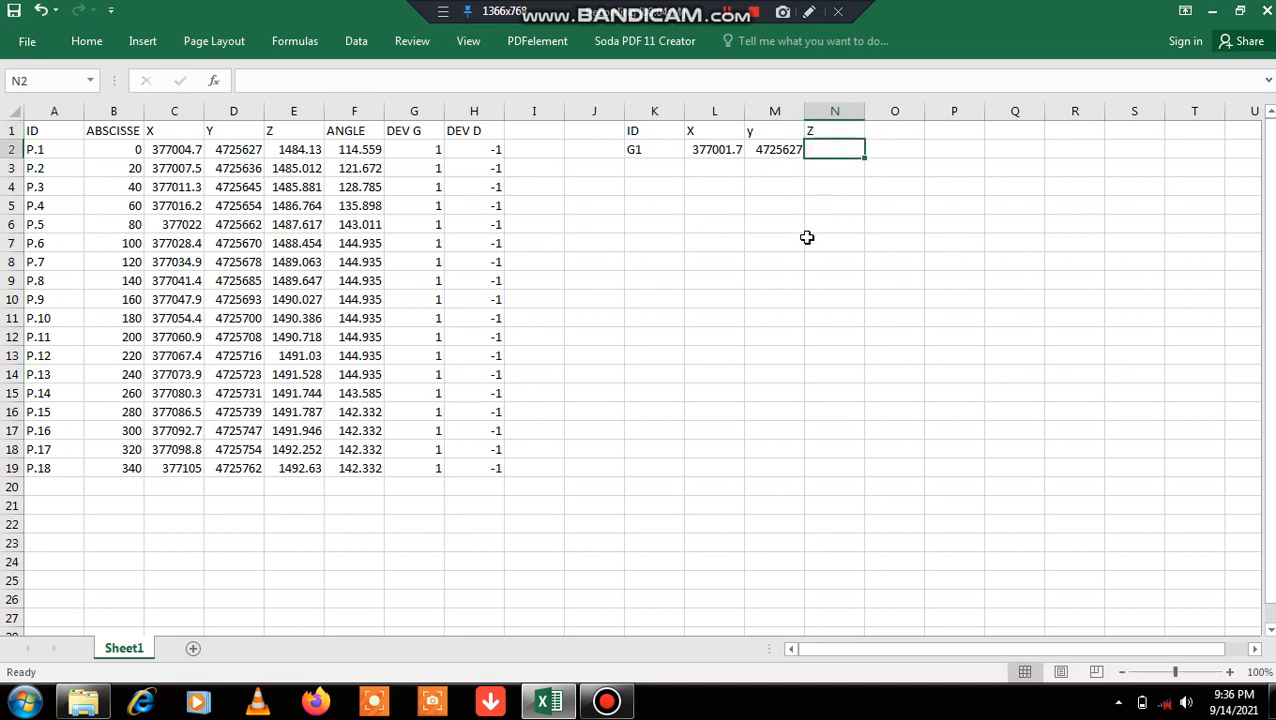
# Calculate the Z elevation of G1 in N2 with the formula =E2-3*G2/100
pyautogui.write('=')
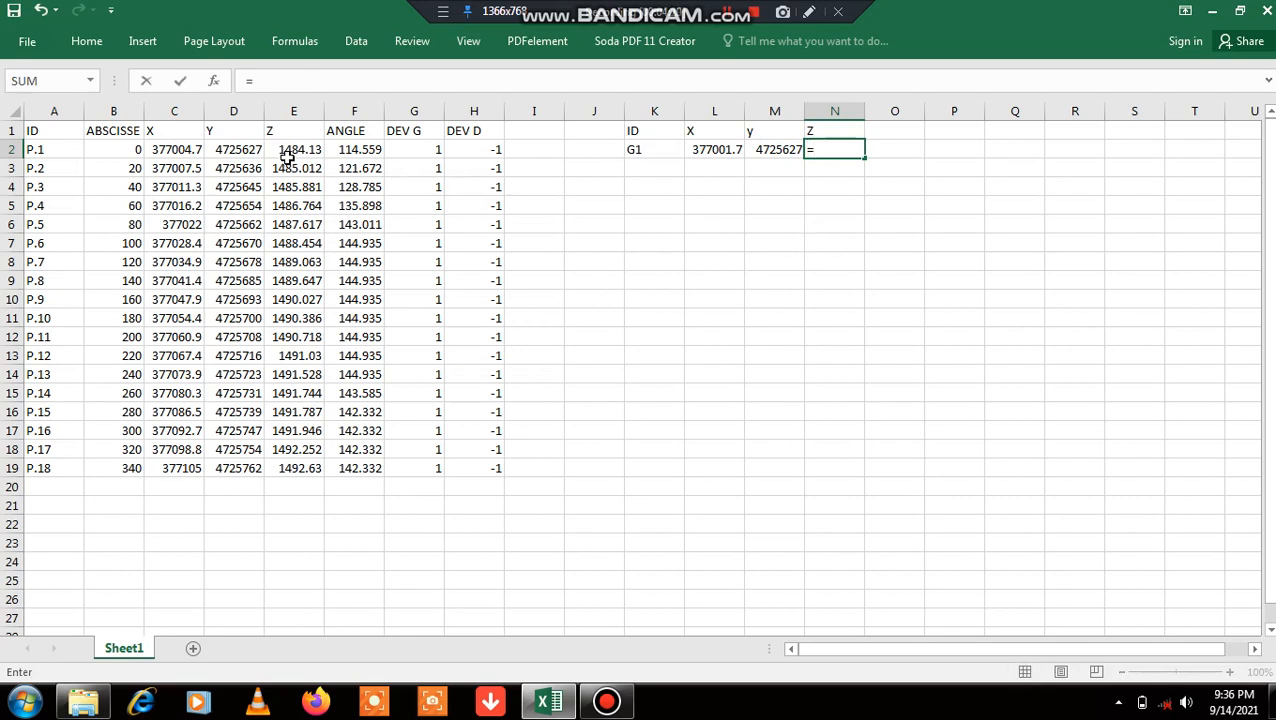
pyautogui.click(290, 153)
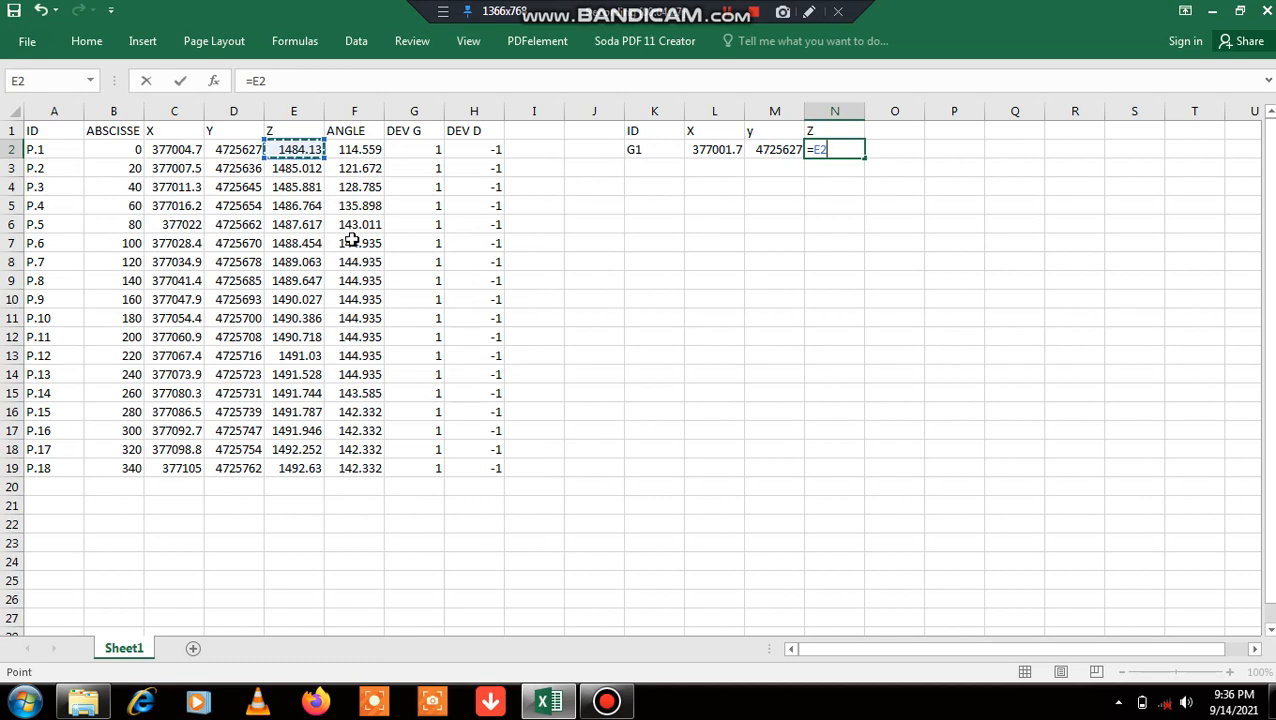
pyautogui.write('-3')
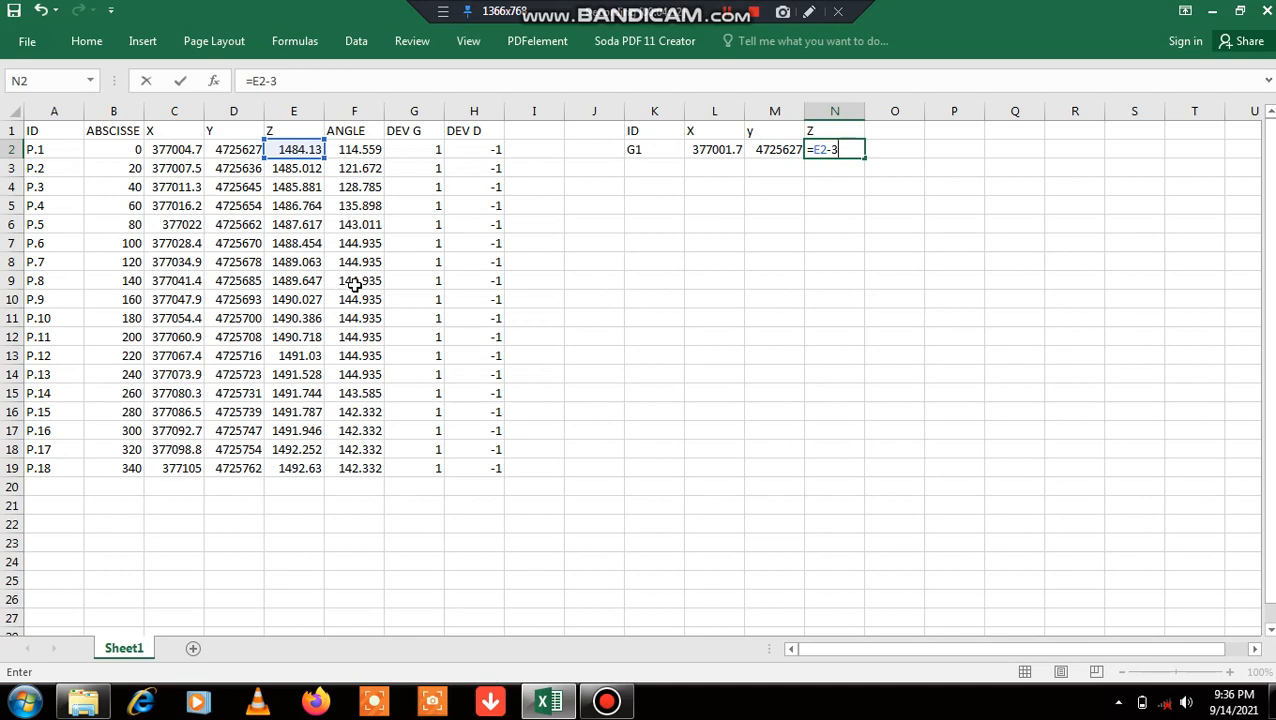
pyautogui.write('*')
pyautogui.click(420, 146)
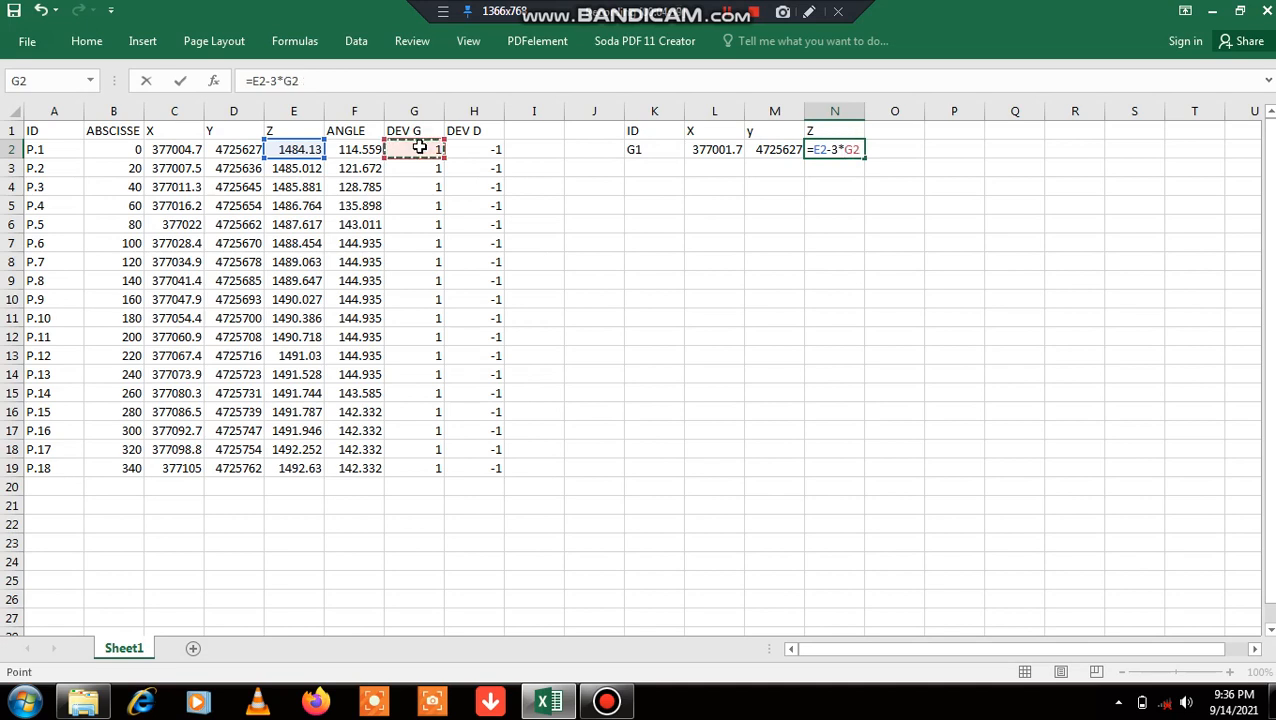
pyautogui.write('/100')
pyautogui.press('Return')
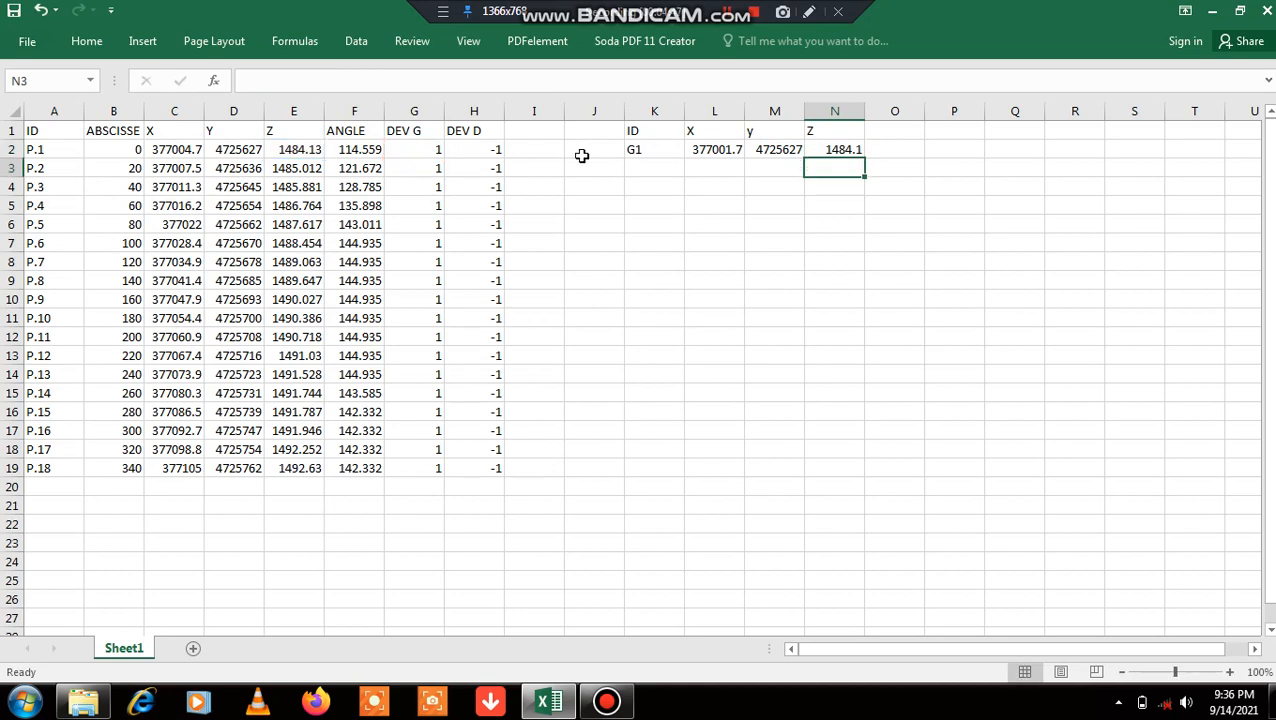
# Fill the G1 row, K2:N2, down to row 19 to produce points G1 through G18
pyautogui.click(642, 149)
pyautogui.moveTo(663, 150); pyautogui.dragTo(834, 148)
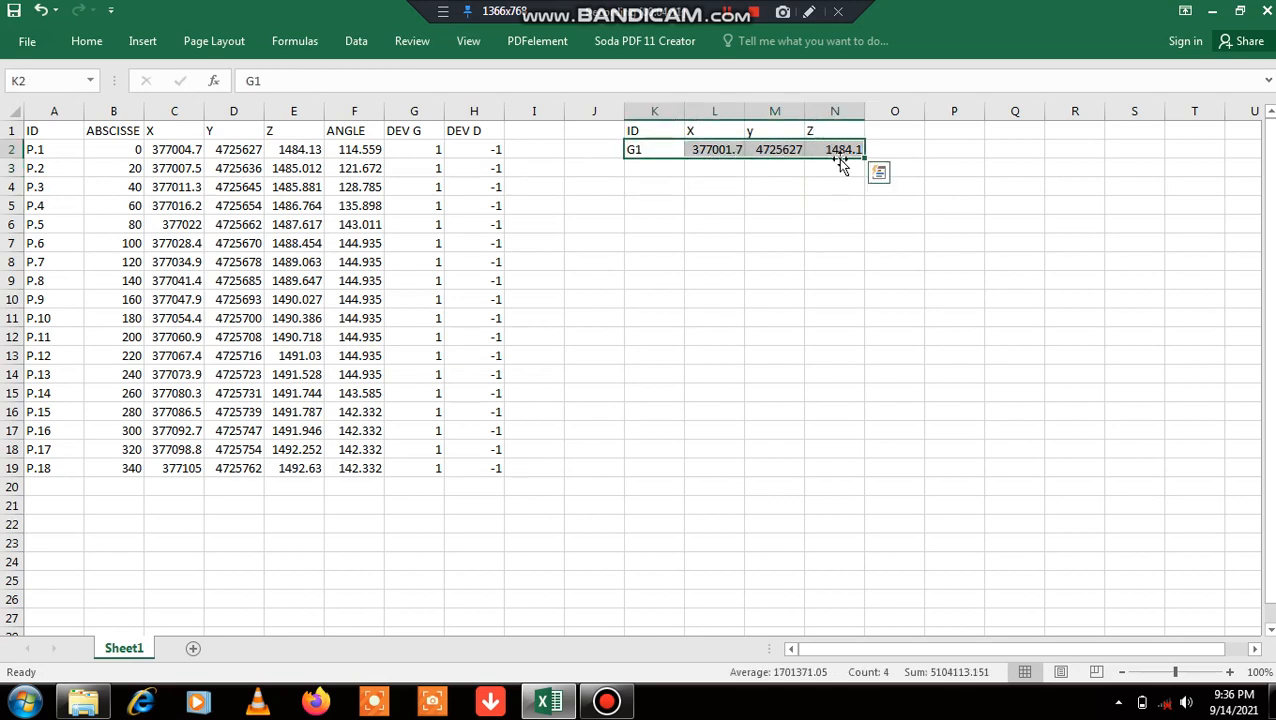
pyautogui.moveTo(865, 158); pyautogui.dragTo(848, 472)
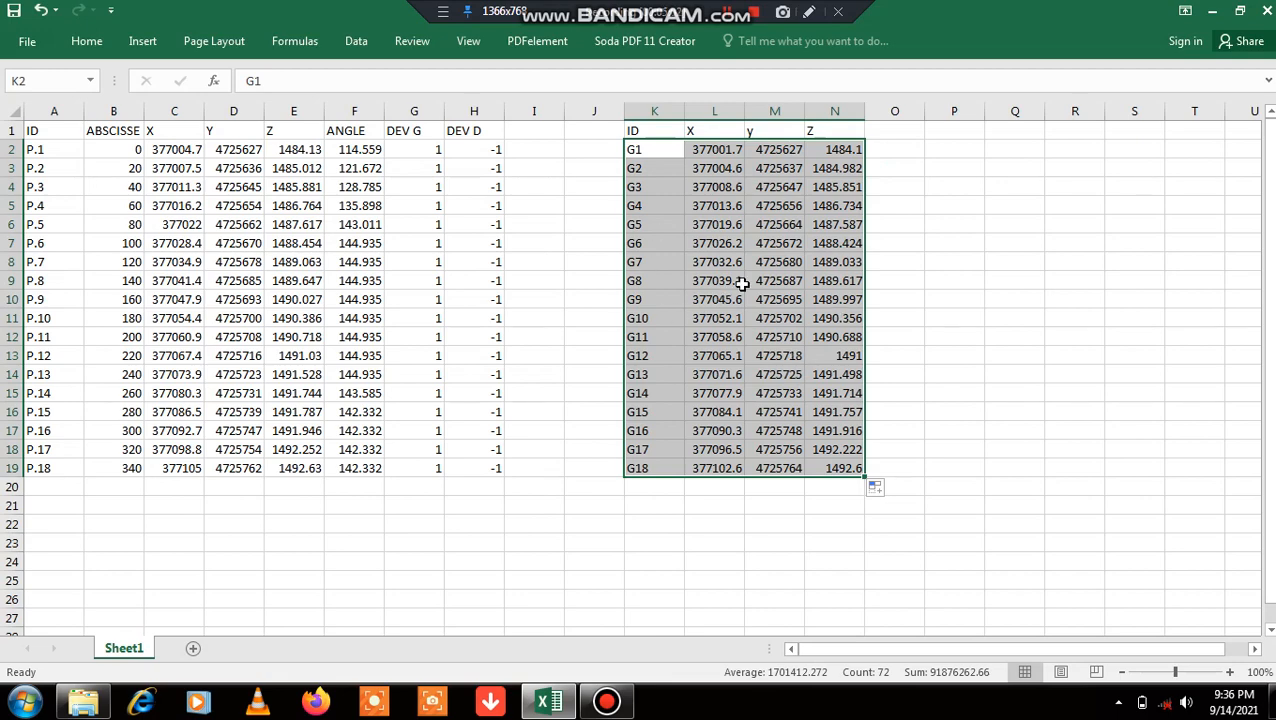
# Start a second table with the headers ID in P1 and X in Q1, and enter the point name D1 in P2
pyautogui.click(955, 131)
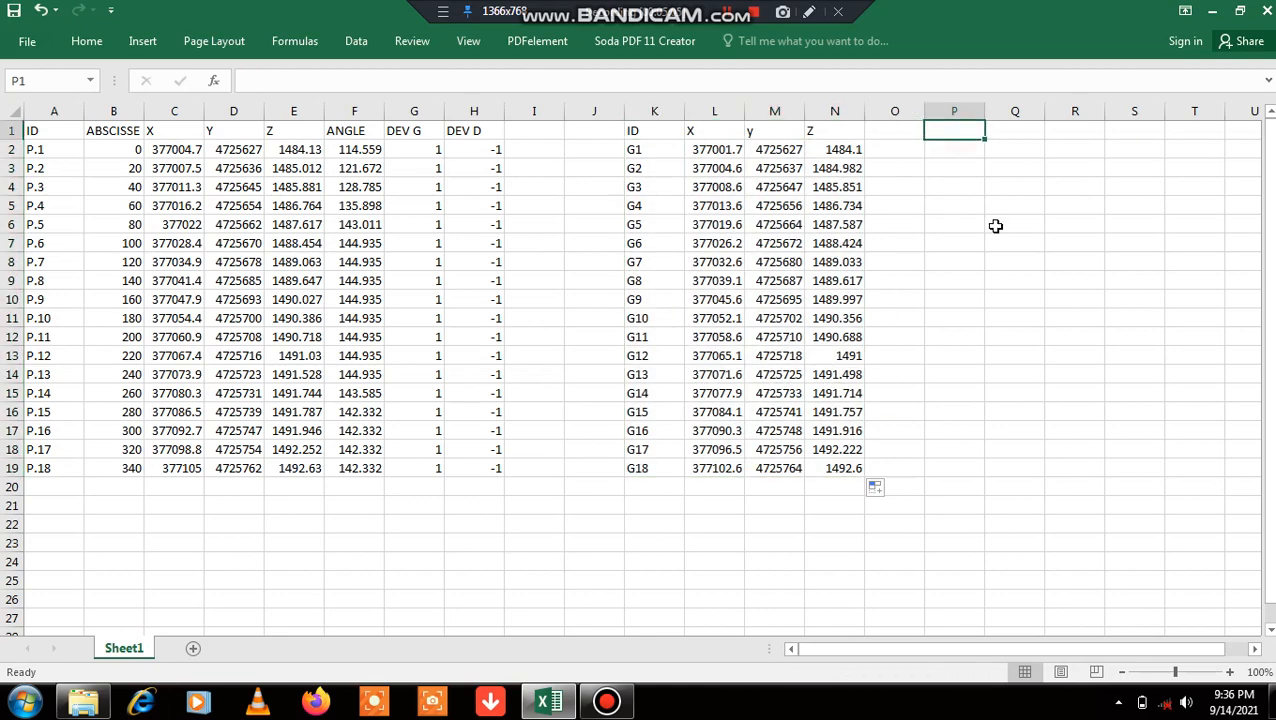
pyautogui.write('ID')
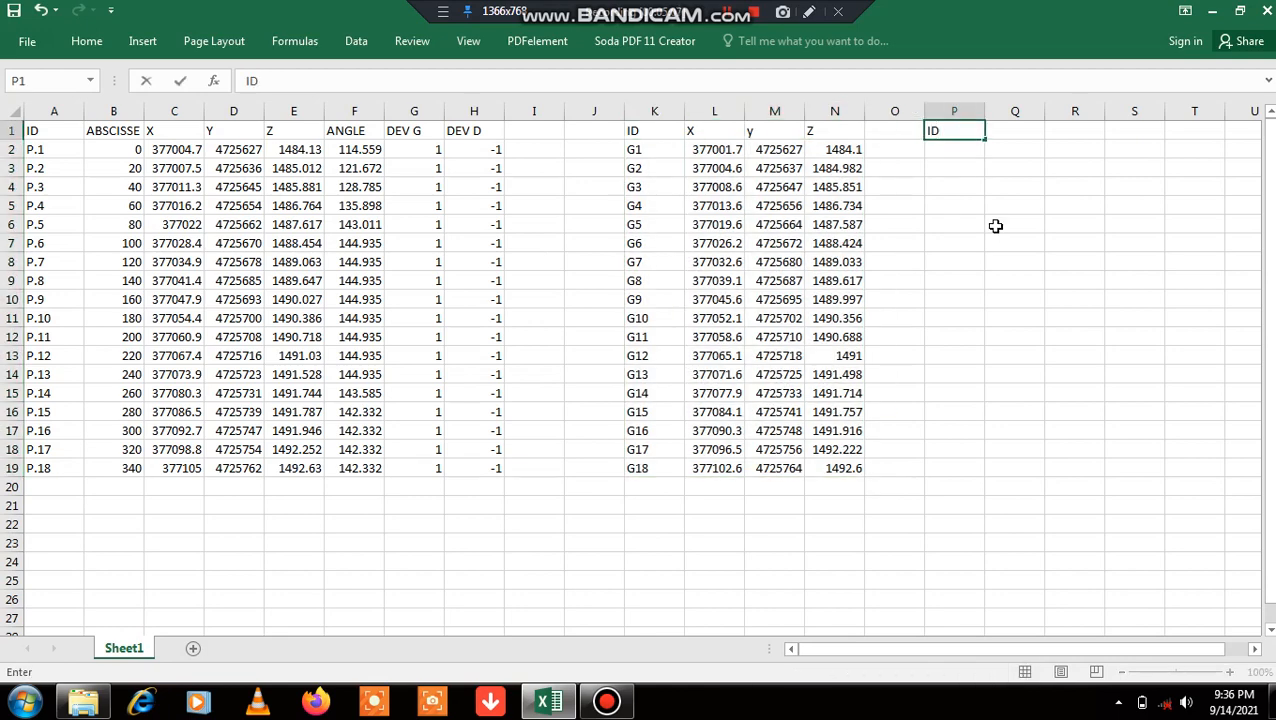
pyautogui.click(948, 156)
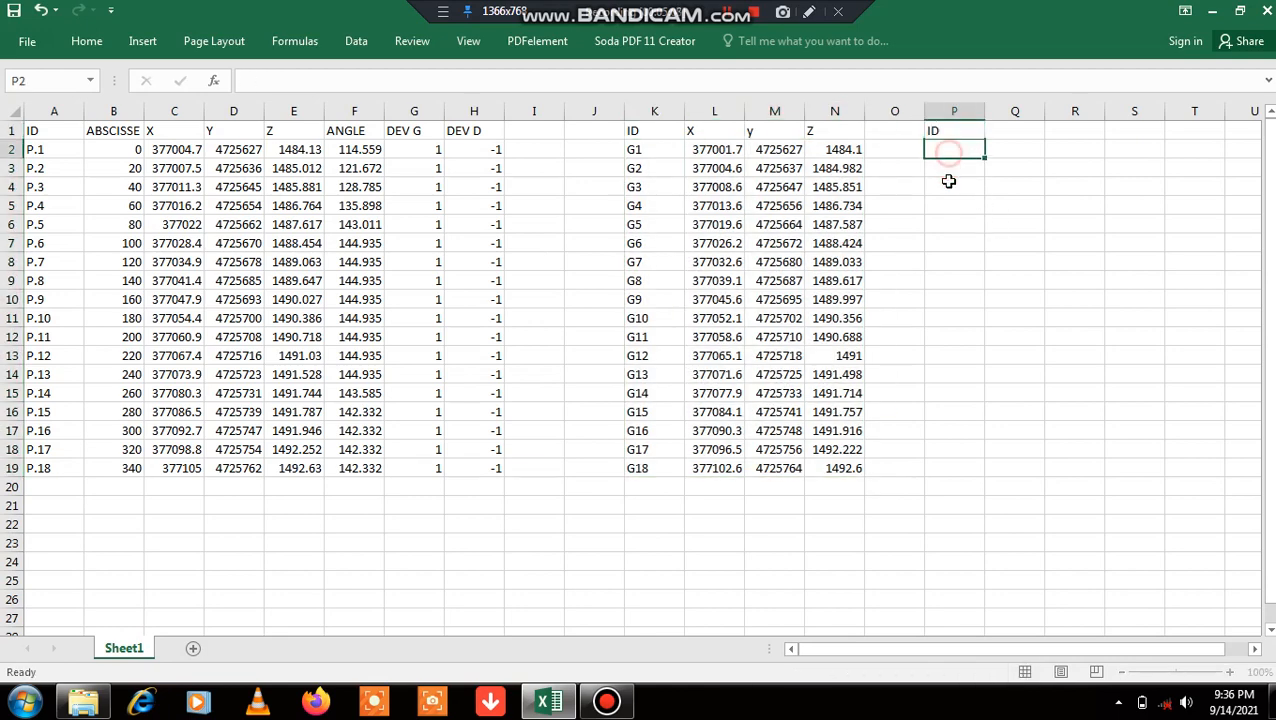
pyautogui.write('D')
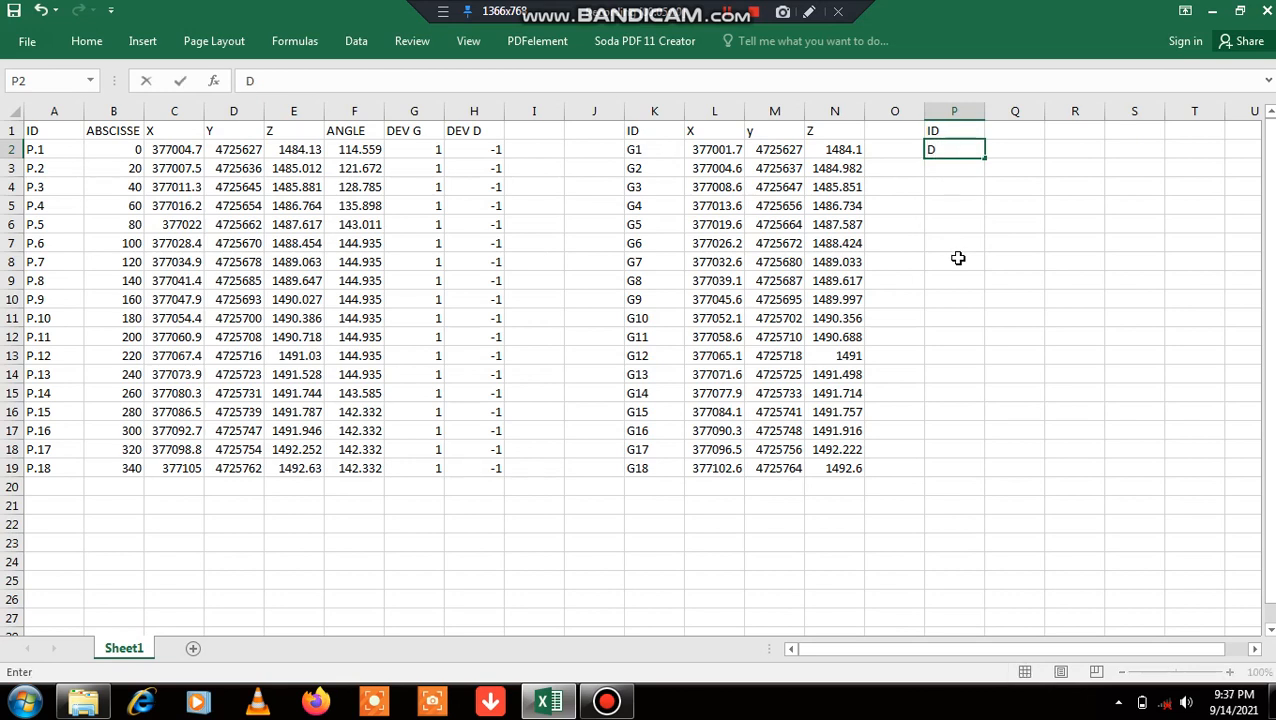
pyautogui.write('1')
pyautogui.click(1020, 132)
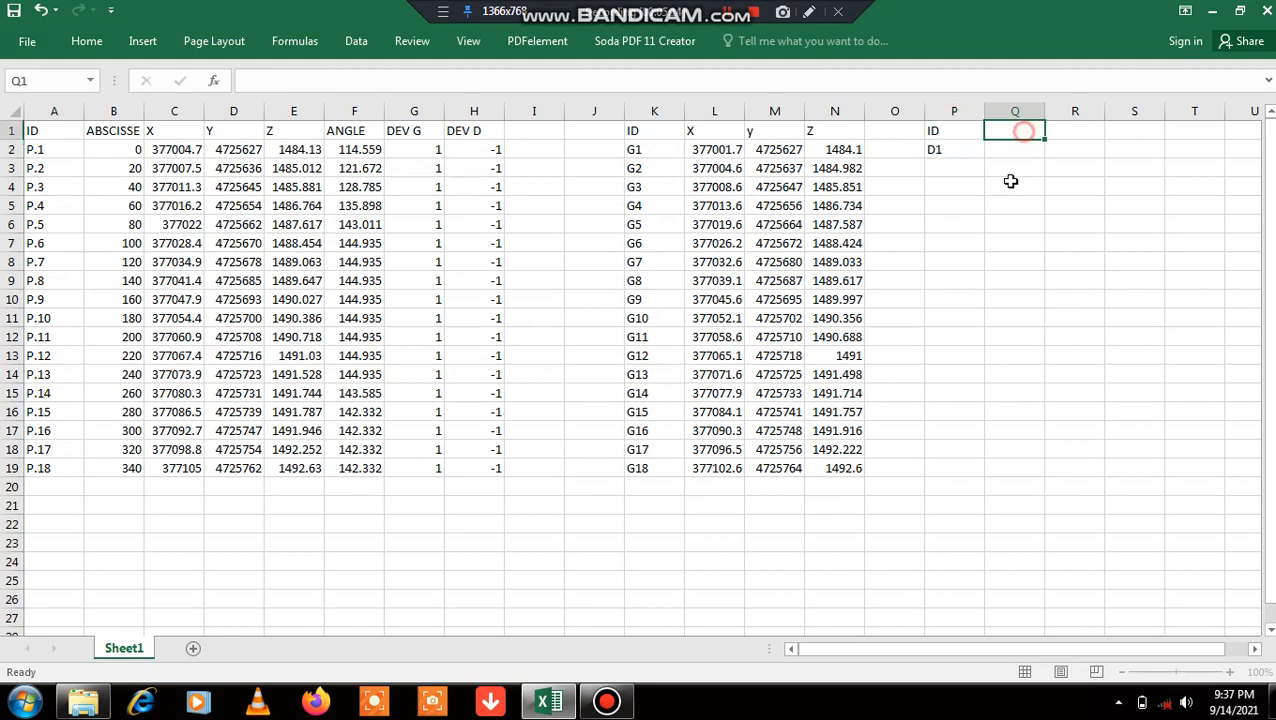
pyautogui.write('X')
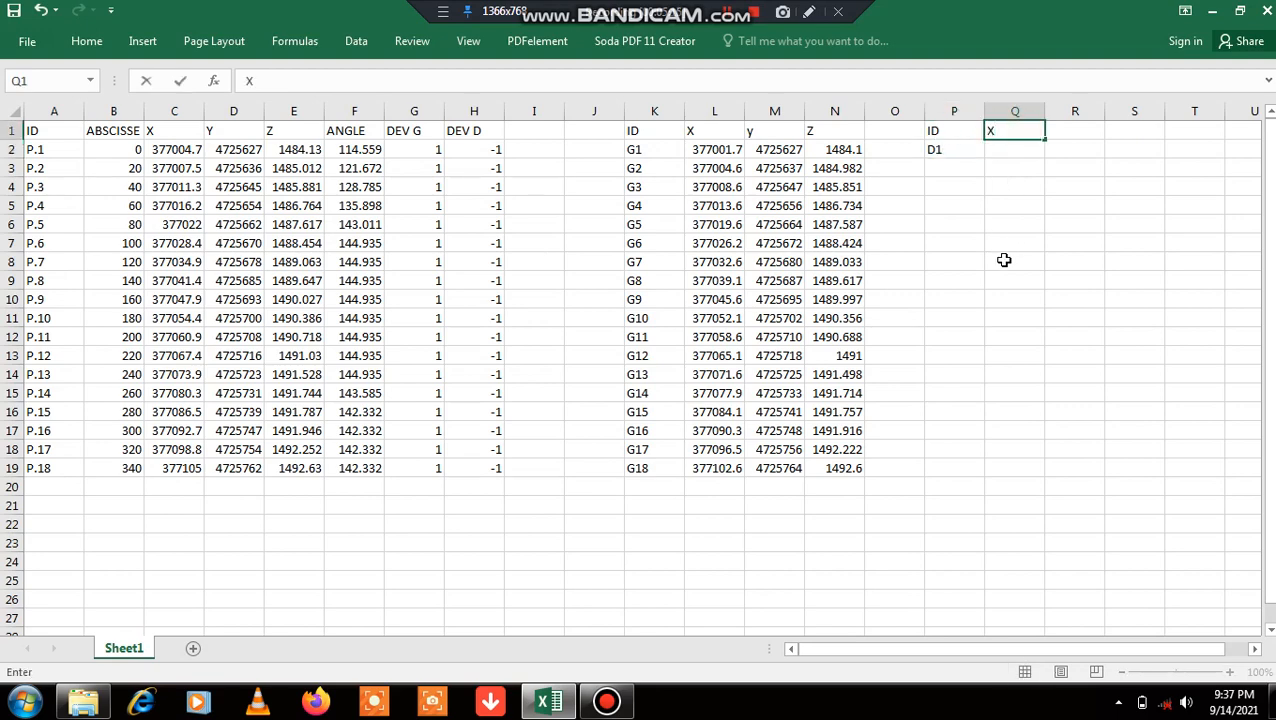
# Calculate the X coordinate of D1 in Q2 with the formula =C2+3*SIN(F2*PI()/200)
pyautogui.click(1003, 153)
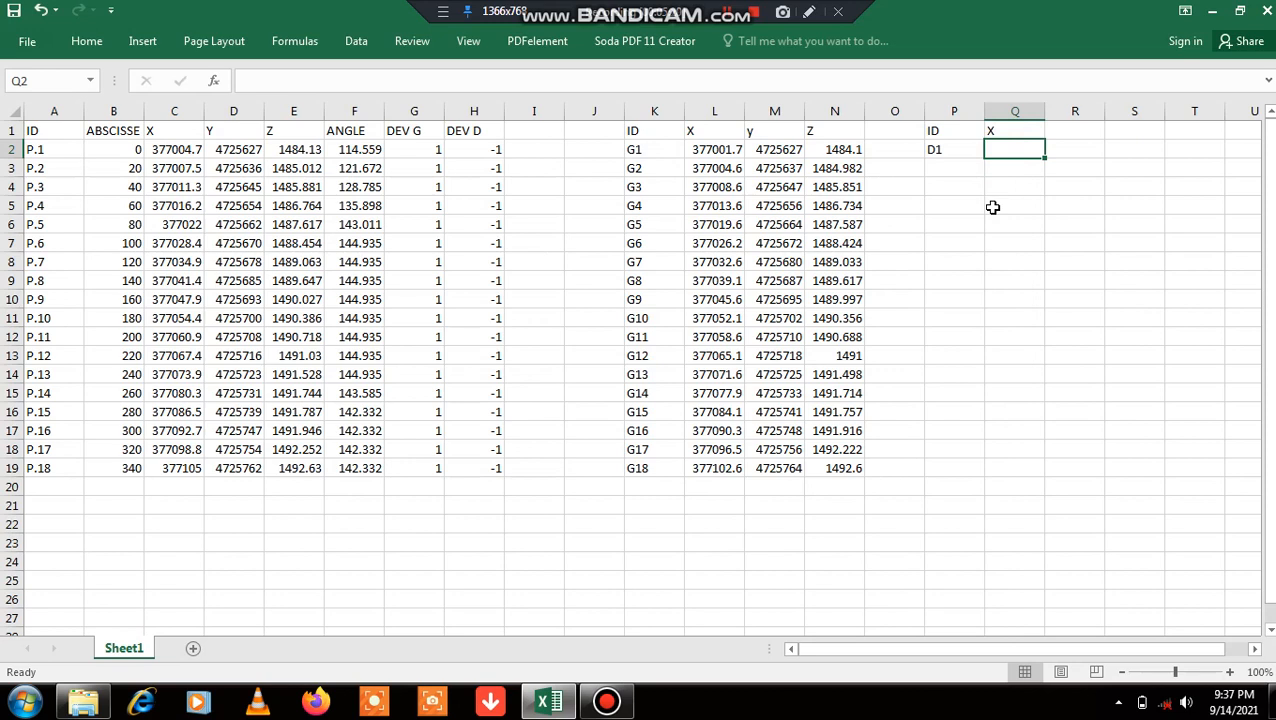
pyautogui.write('=')
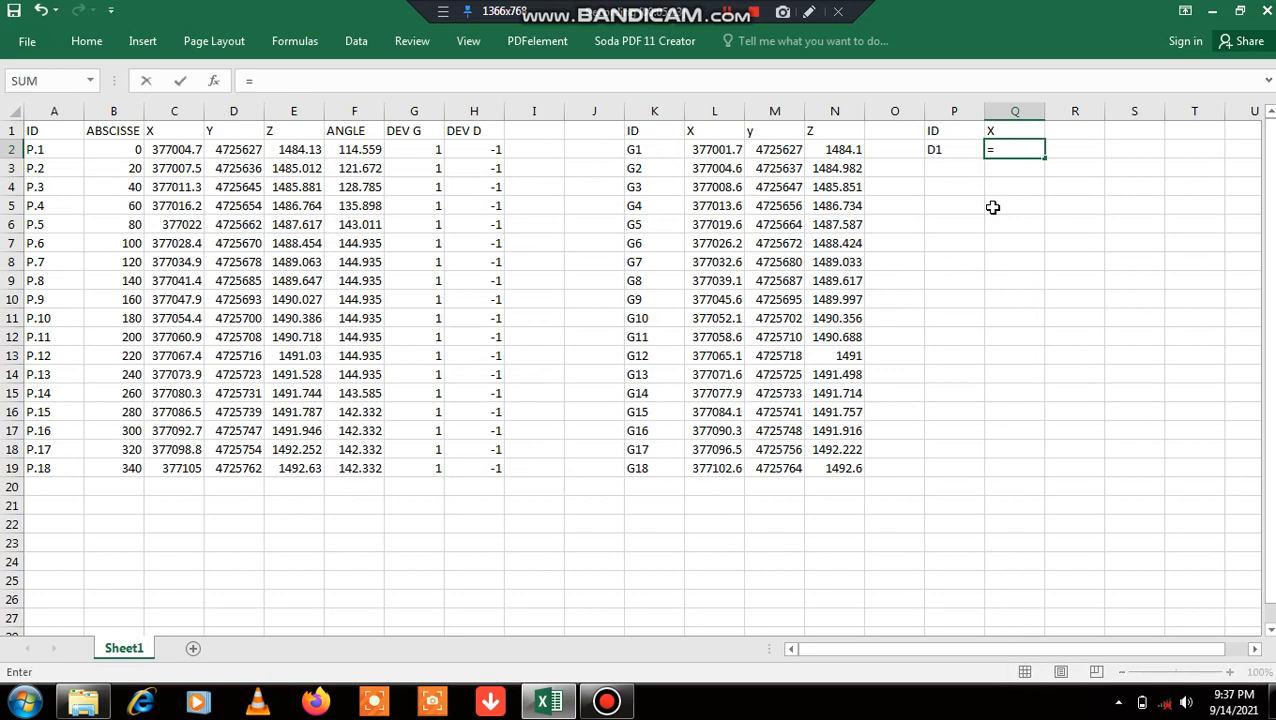
pyautogui.click(163, 150)
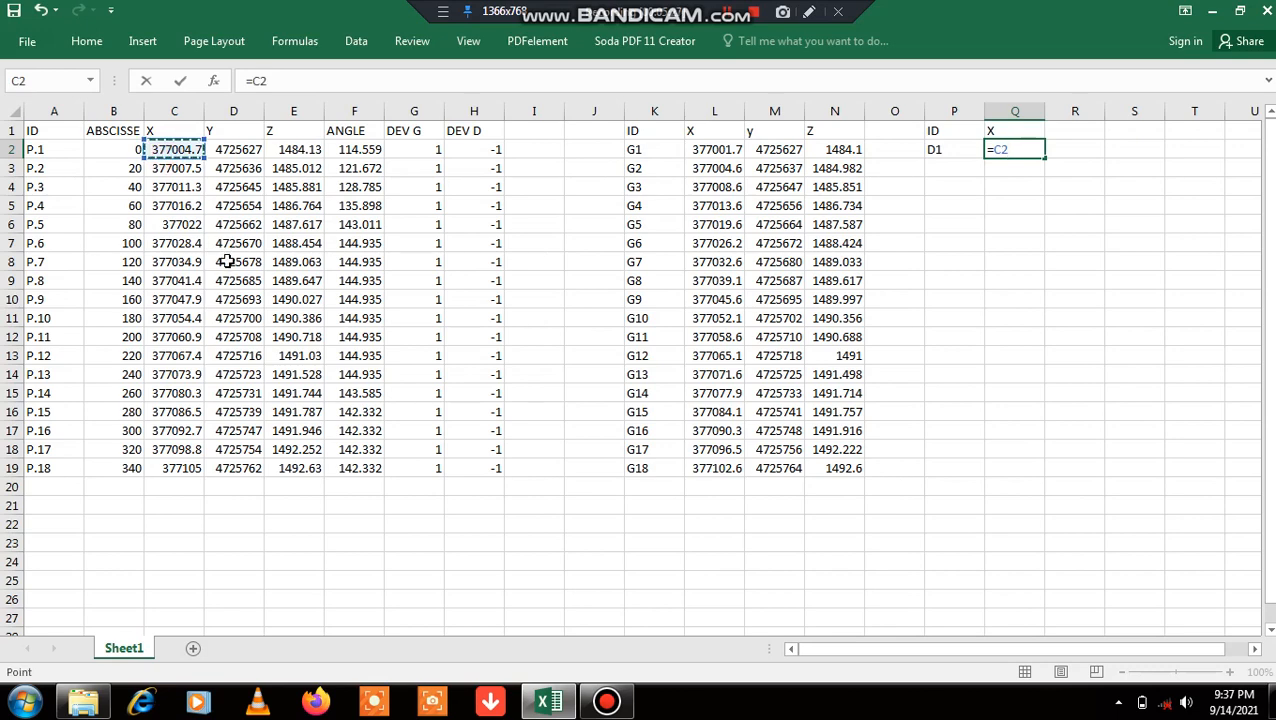
pyautogui.write('+3')
pyautogui.write('*')
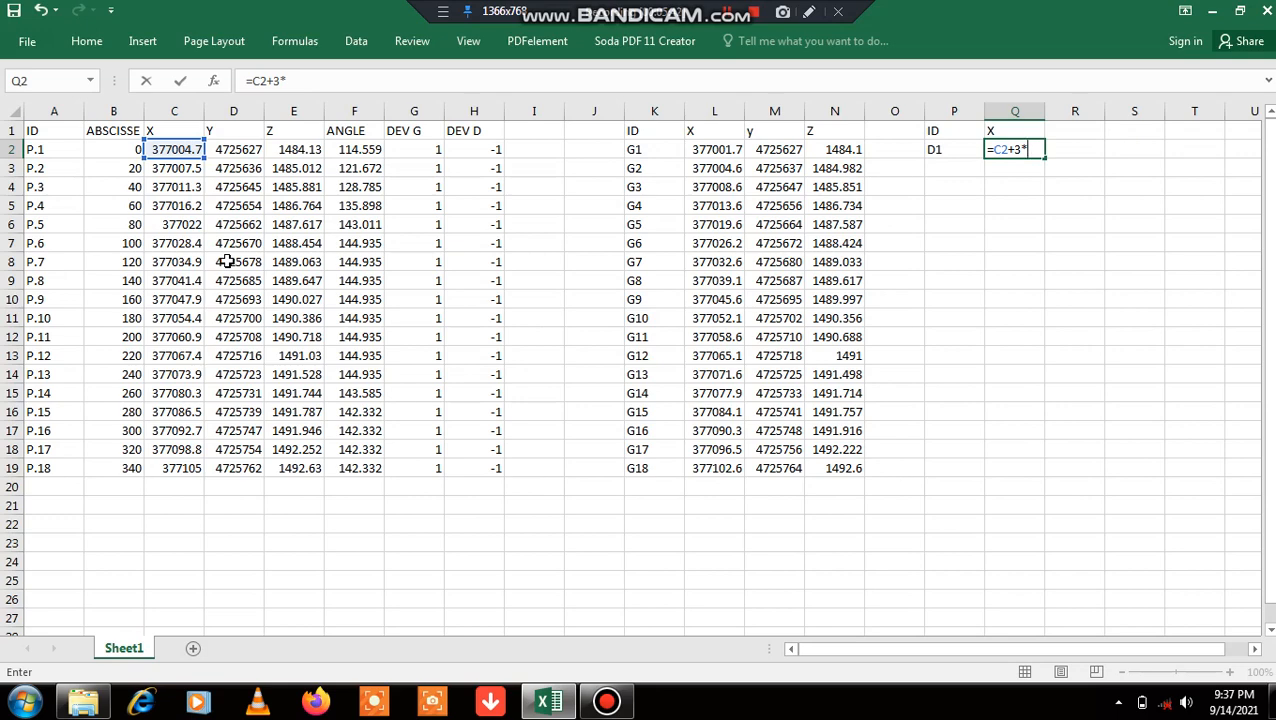
pyautogui.write('SI')
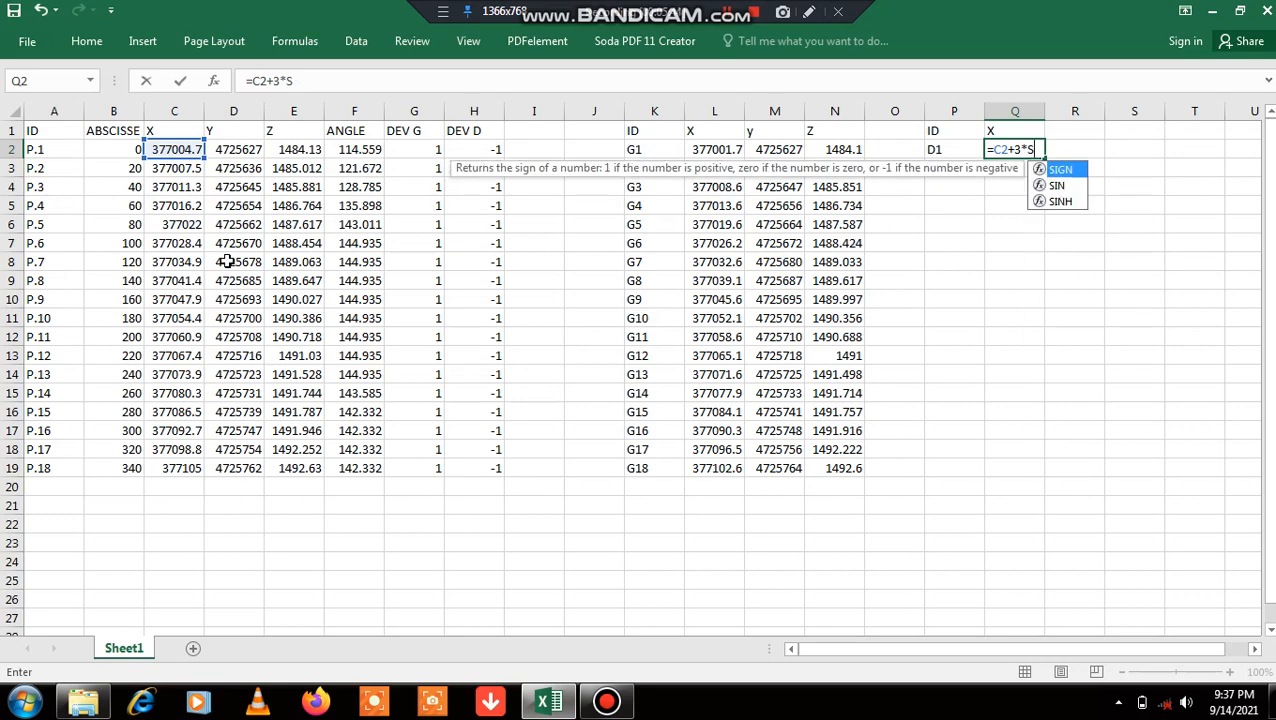
pyautogui.write('N')
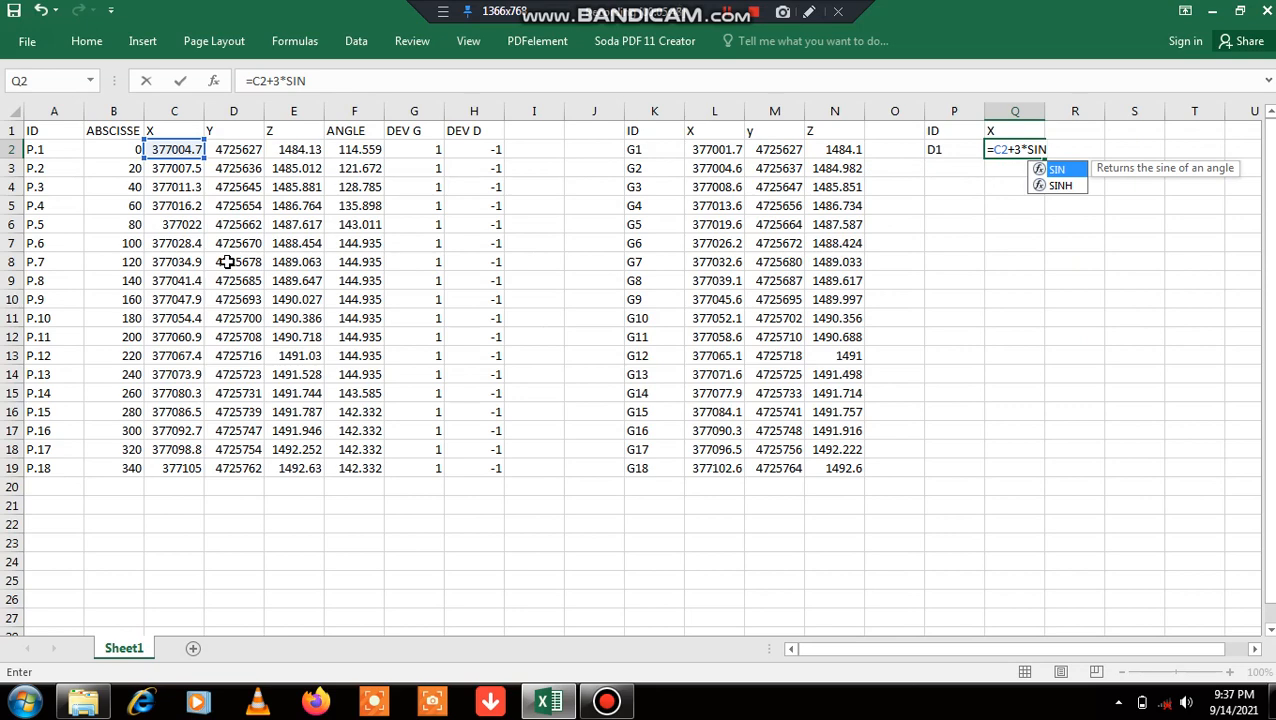
pyautogui.write('(')
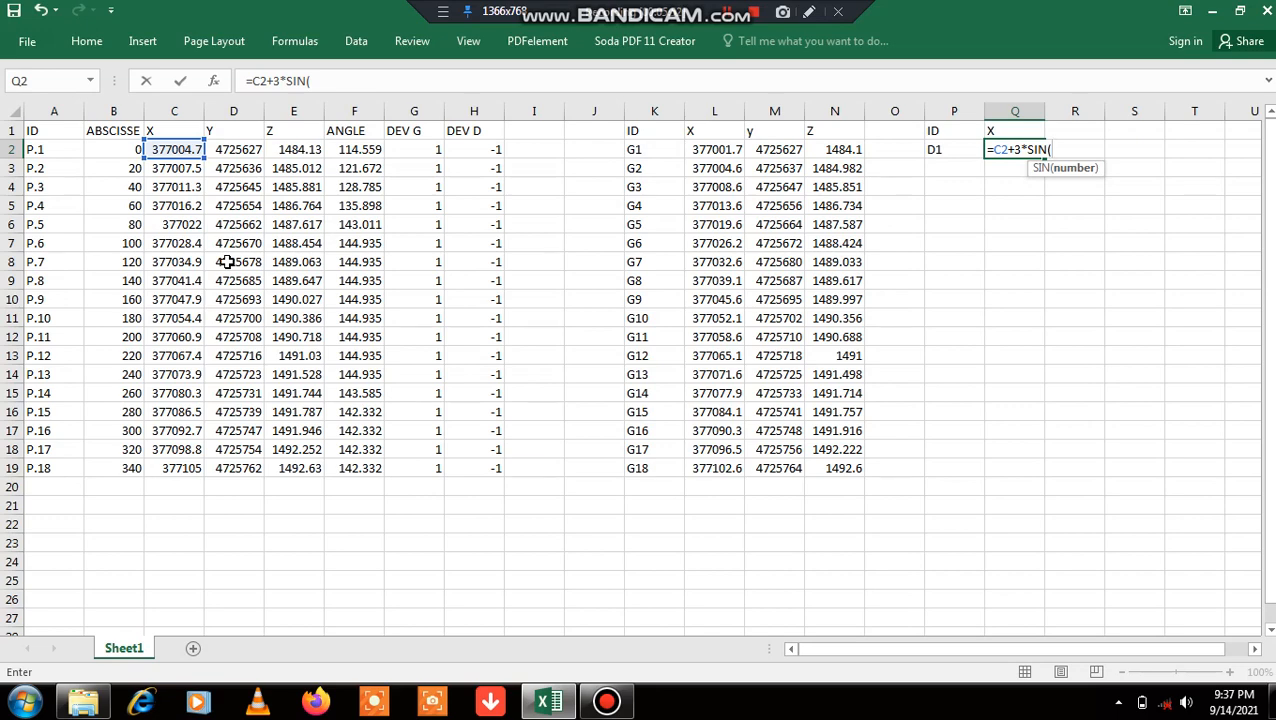
pyautogui.click(358, 150)
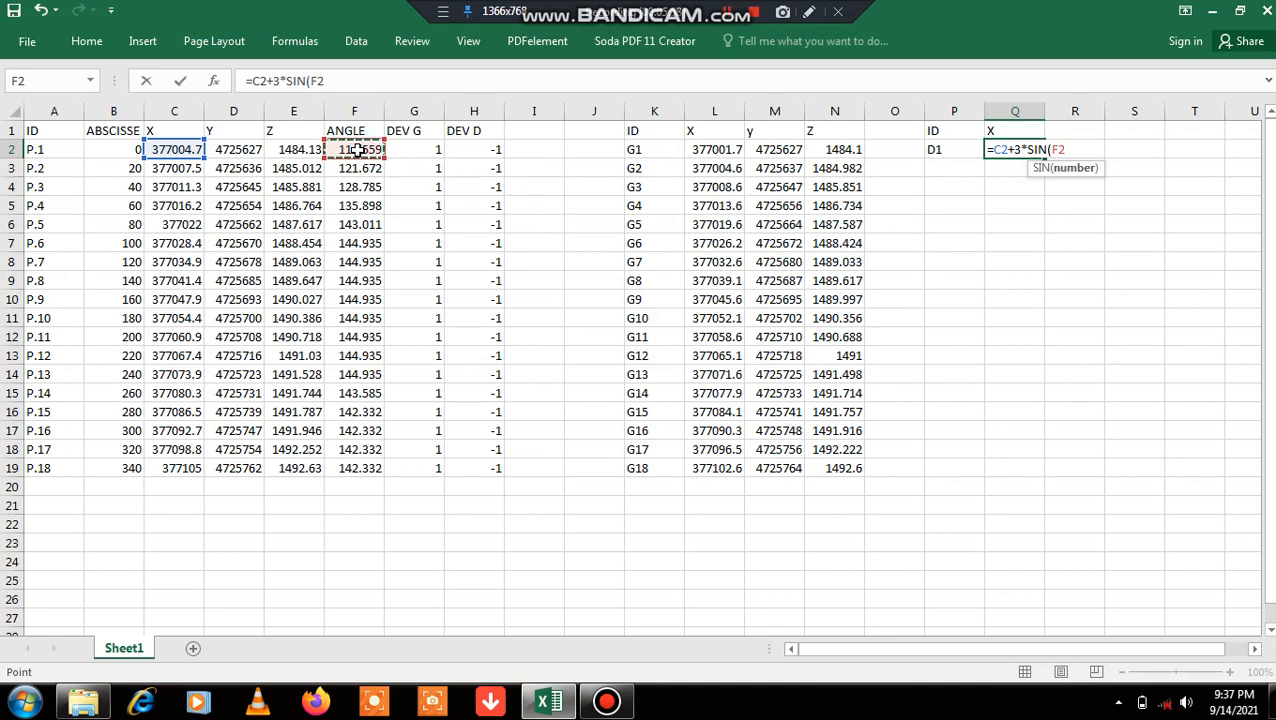
pyautogui.write('*PI')
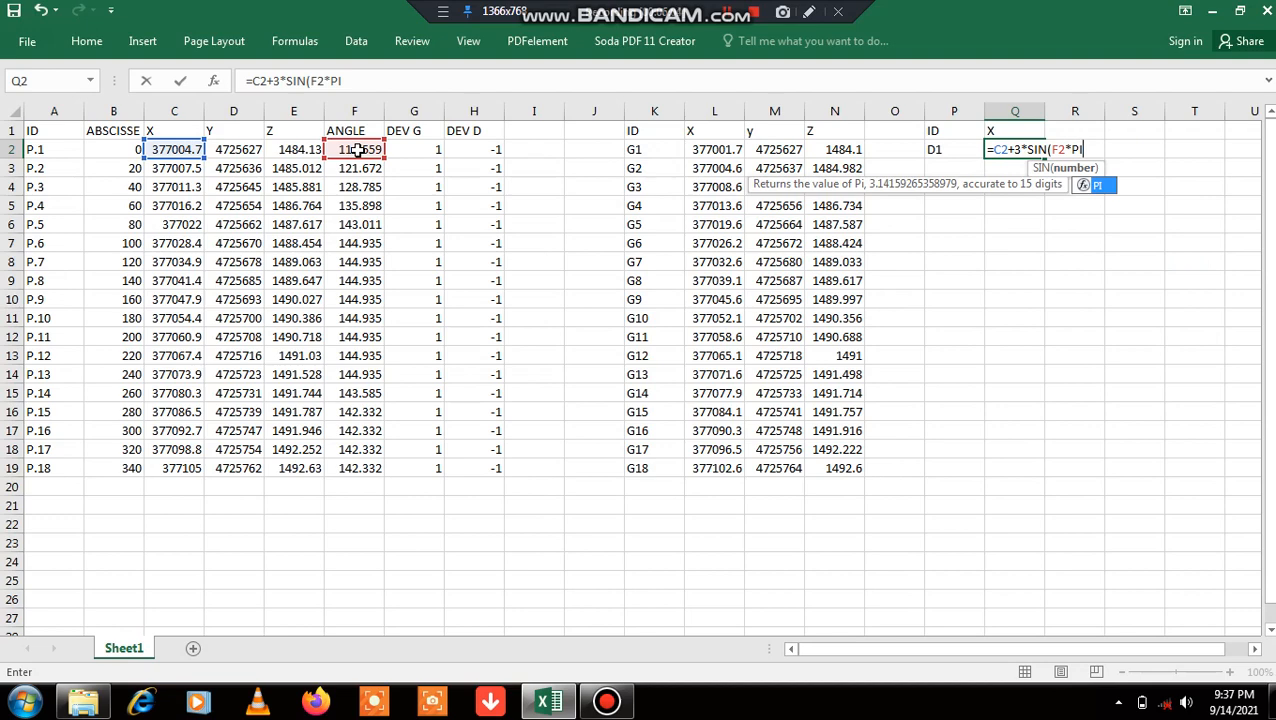
pyautogui.write('()')
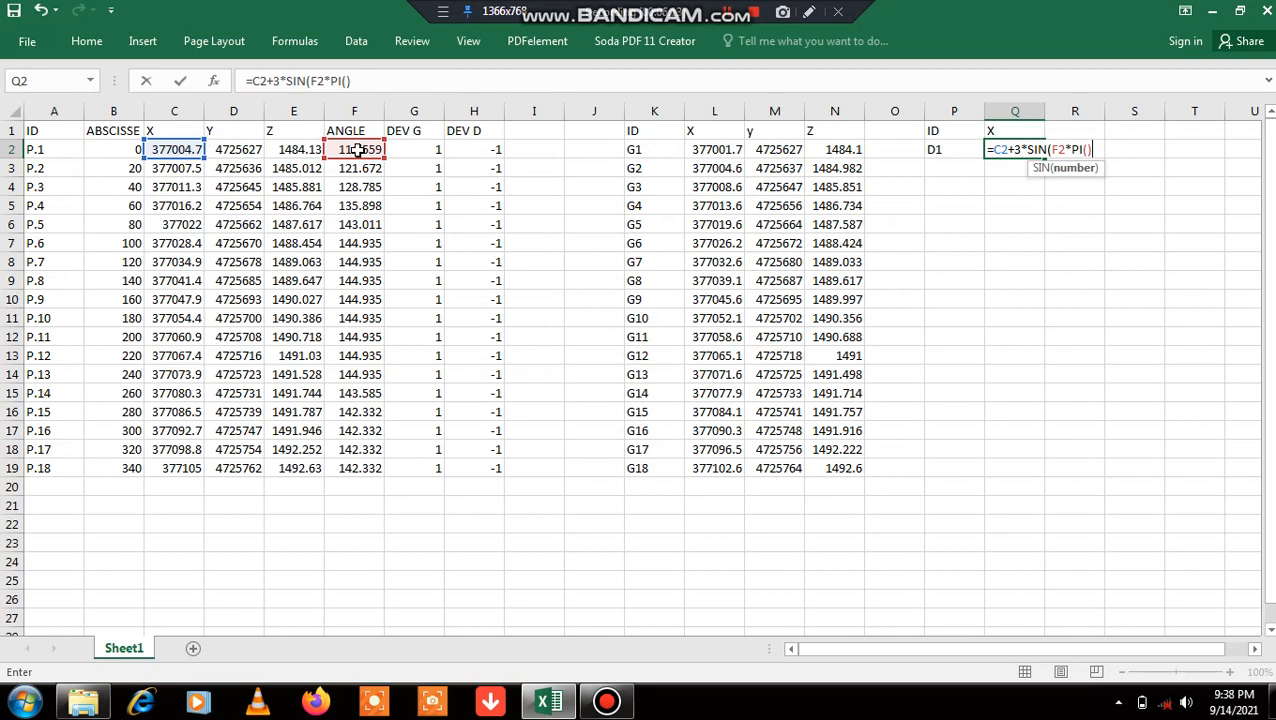
pyautogui.write('/200)')
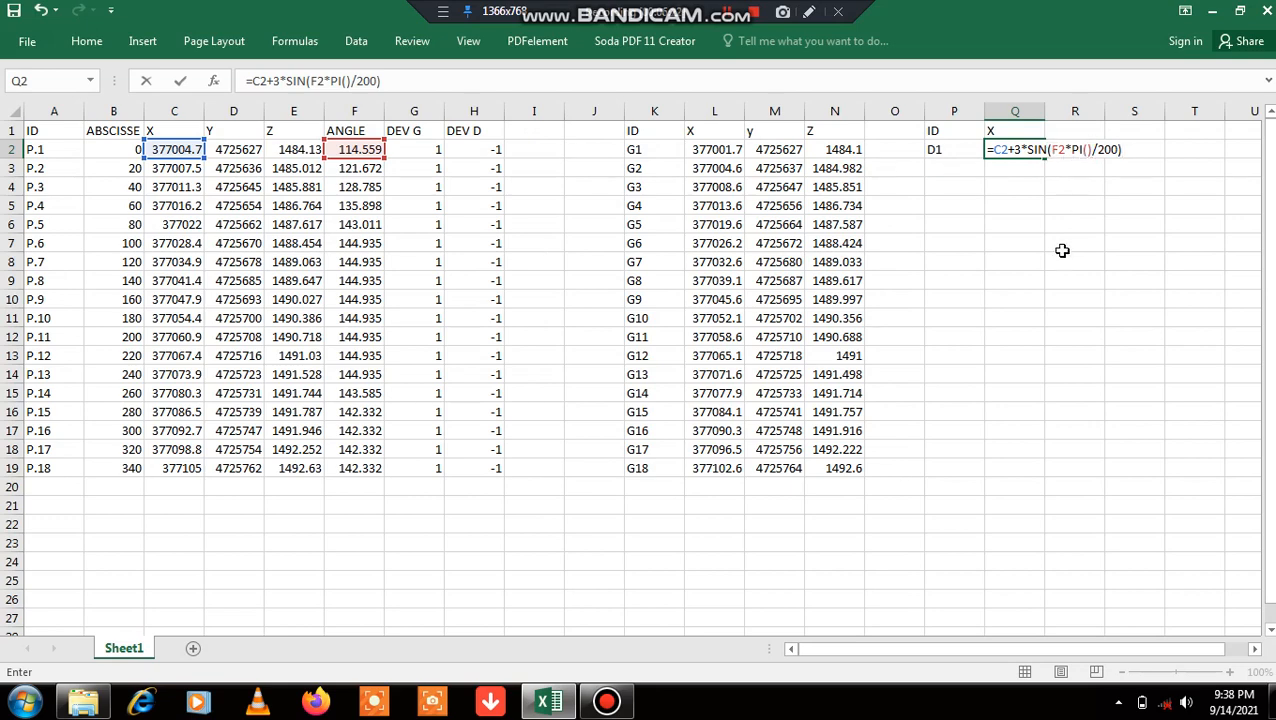
pyautogui.press('Return')
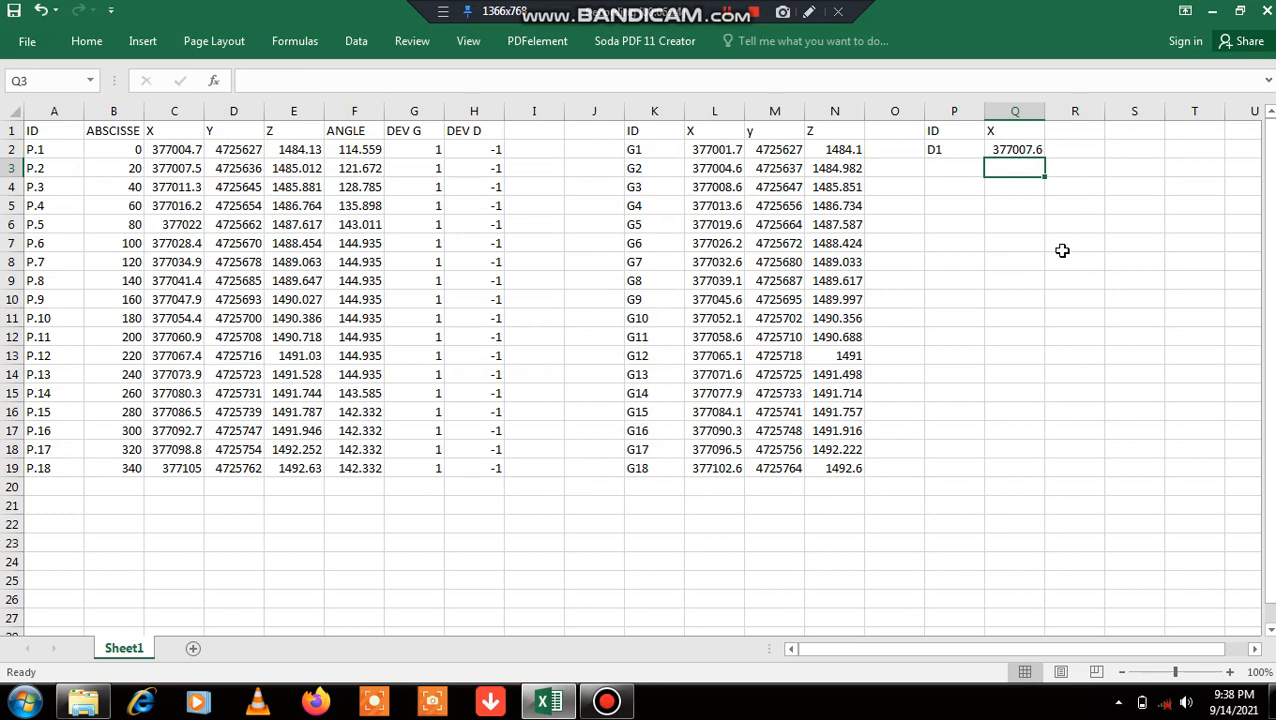
pyautogui.click(1013, 152)
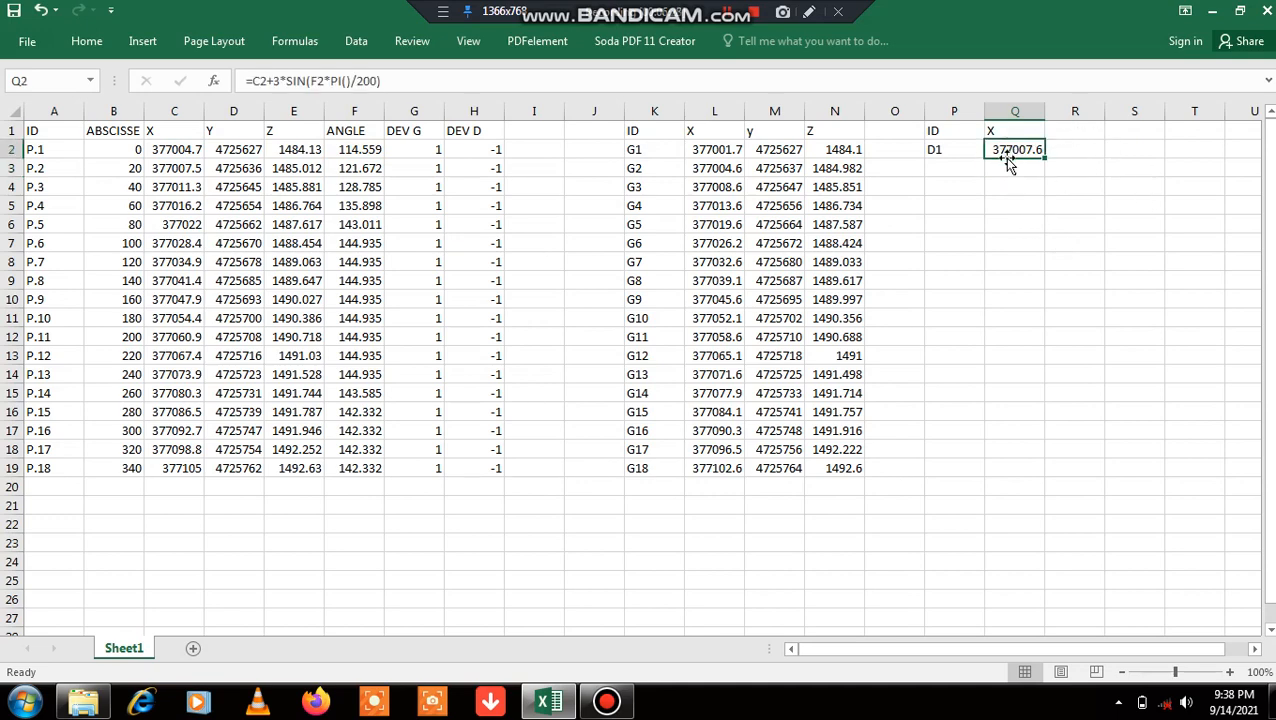
# Add the column header Y in cell R1
pyautogui.click(1065, 131)
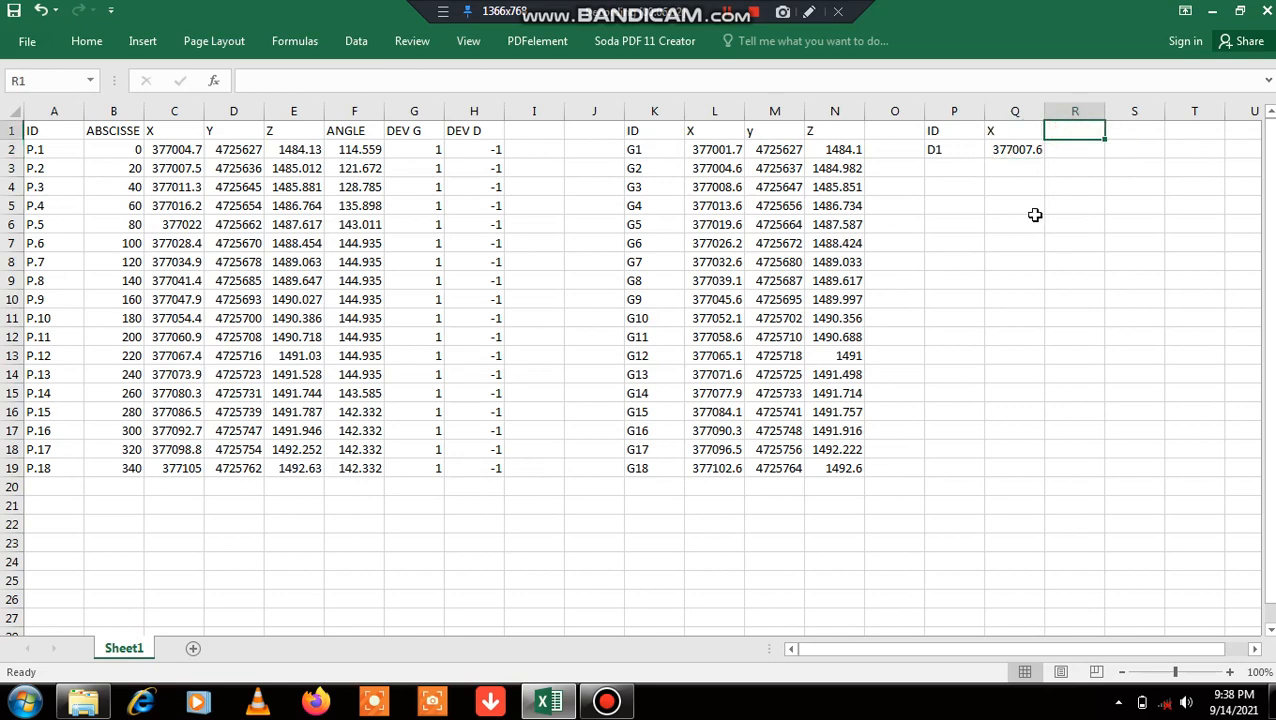
pyautogui.write('Y')
pyautogui.press('Return')
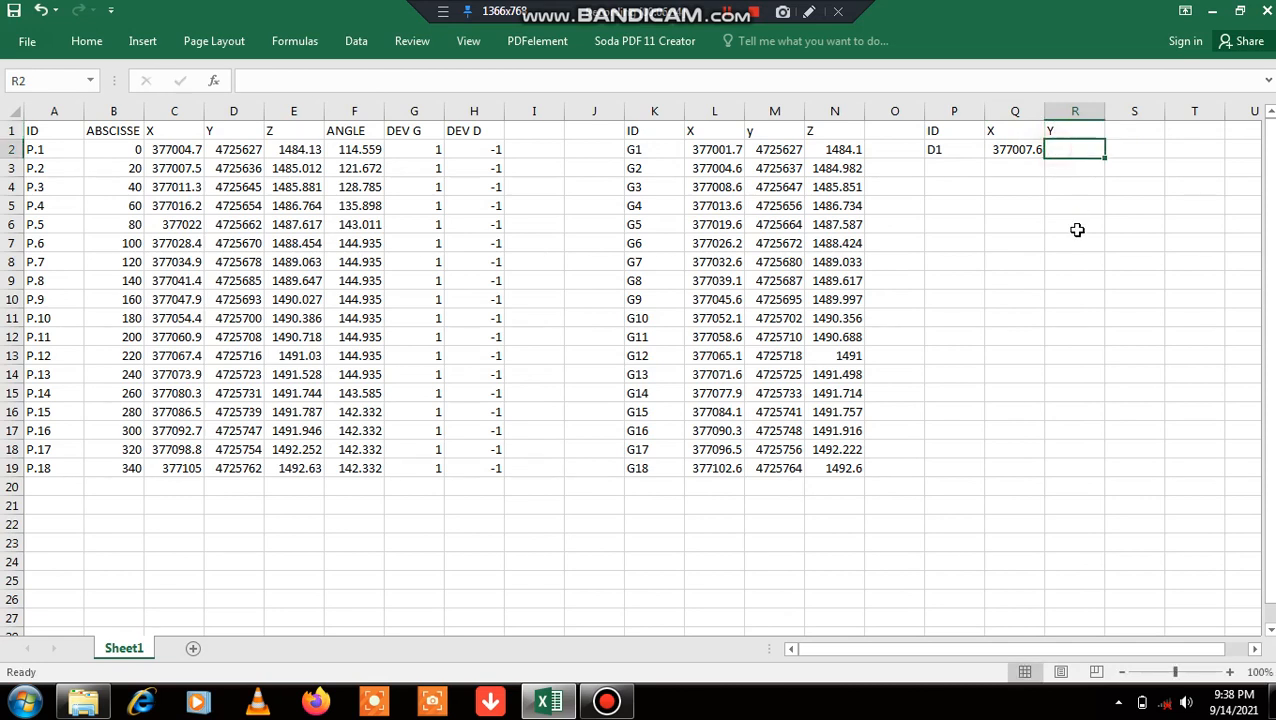
# Calculate the Y coordinate of D1 in R2 with the formula =D2+3*COS(F2*PI()/200)
pyautogui.write('=')
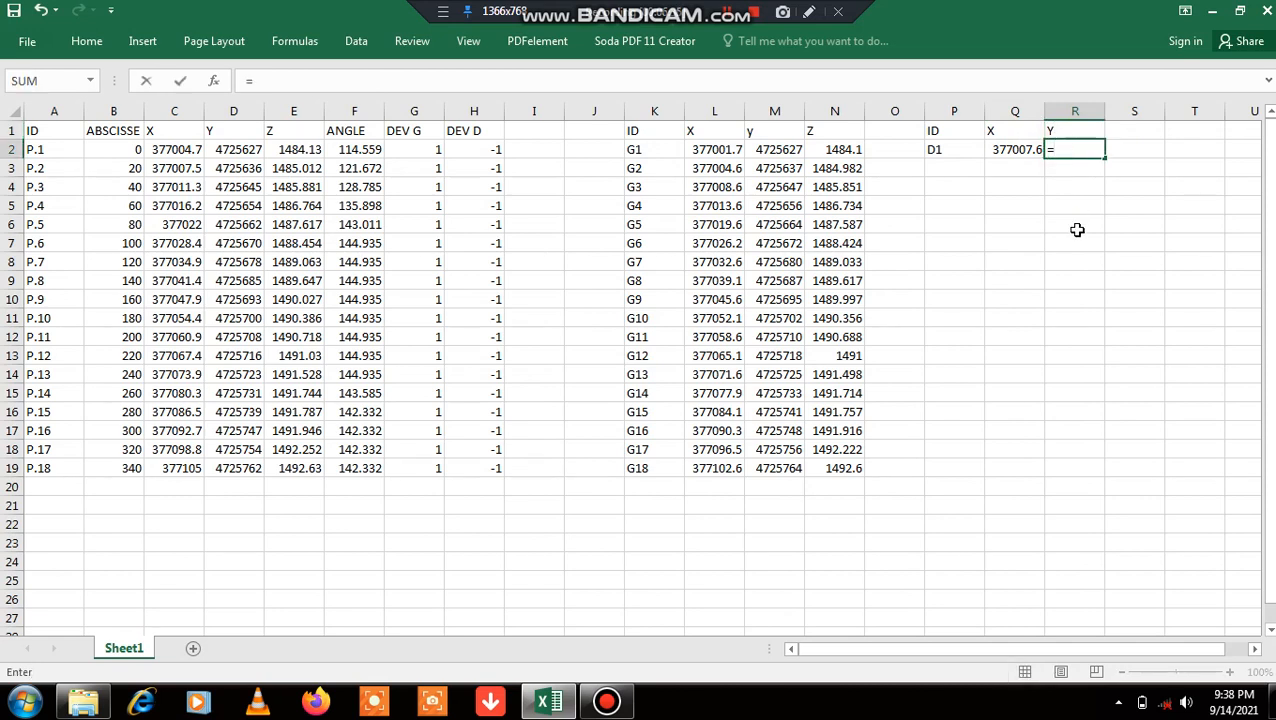
pyautogui.click(225, 148)
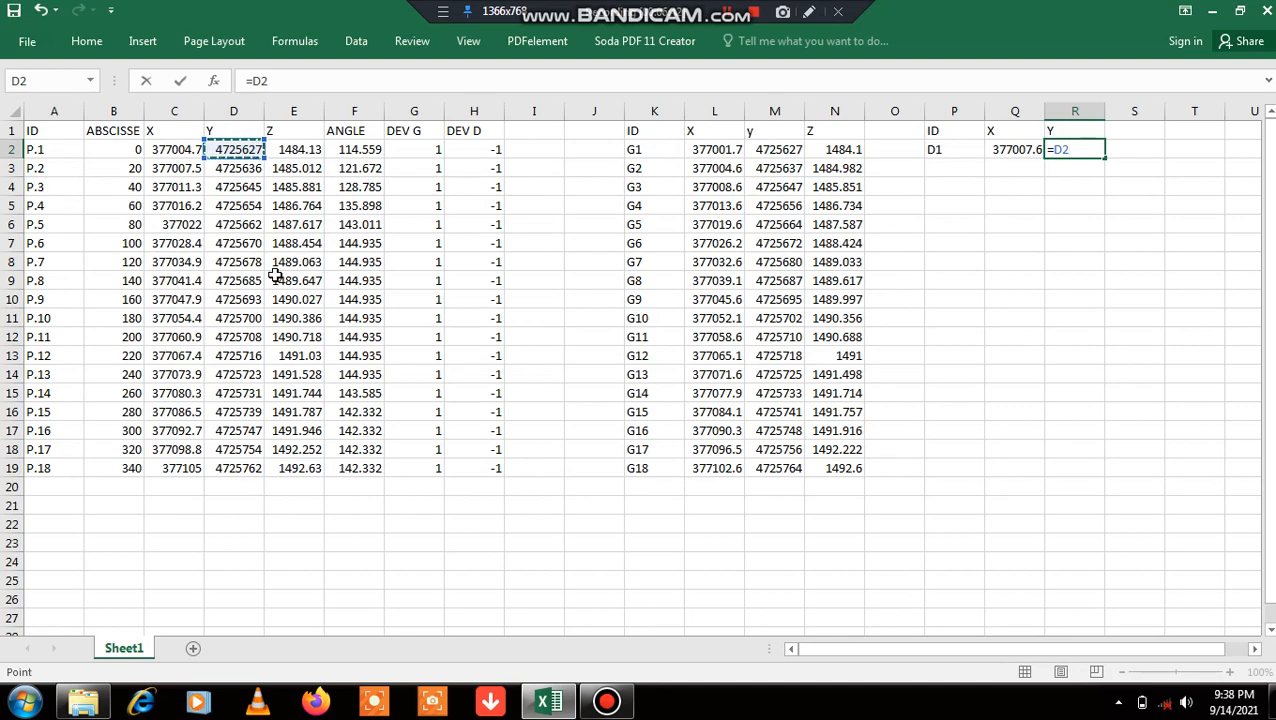
pyautogui.write('+3*')
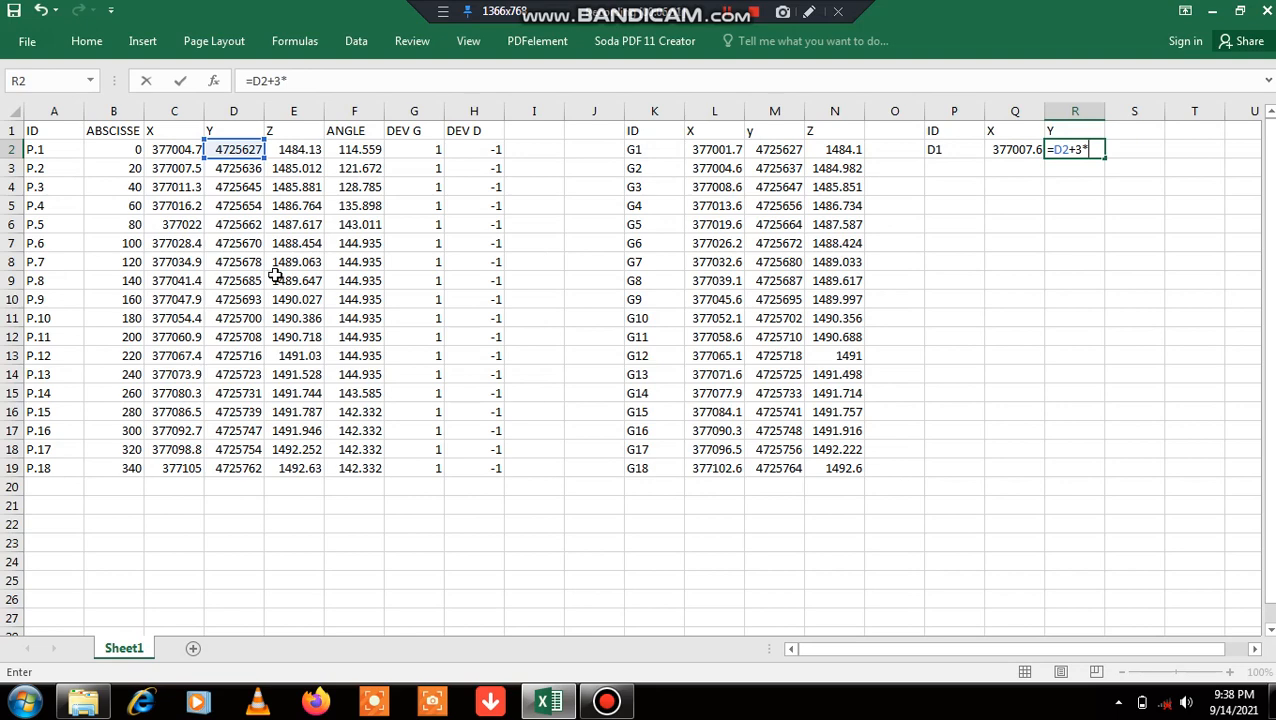
pyautogui.write('COS')
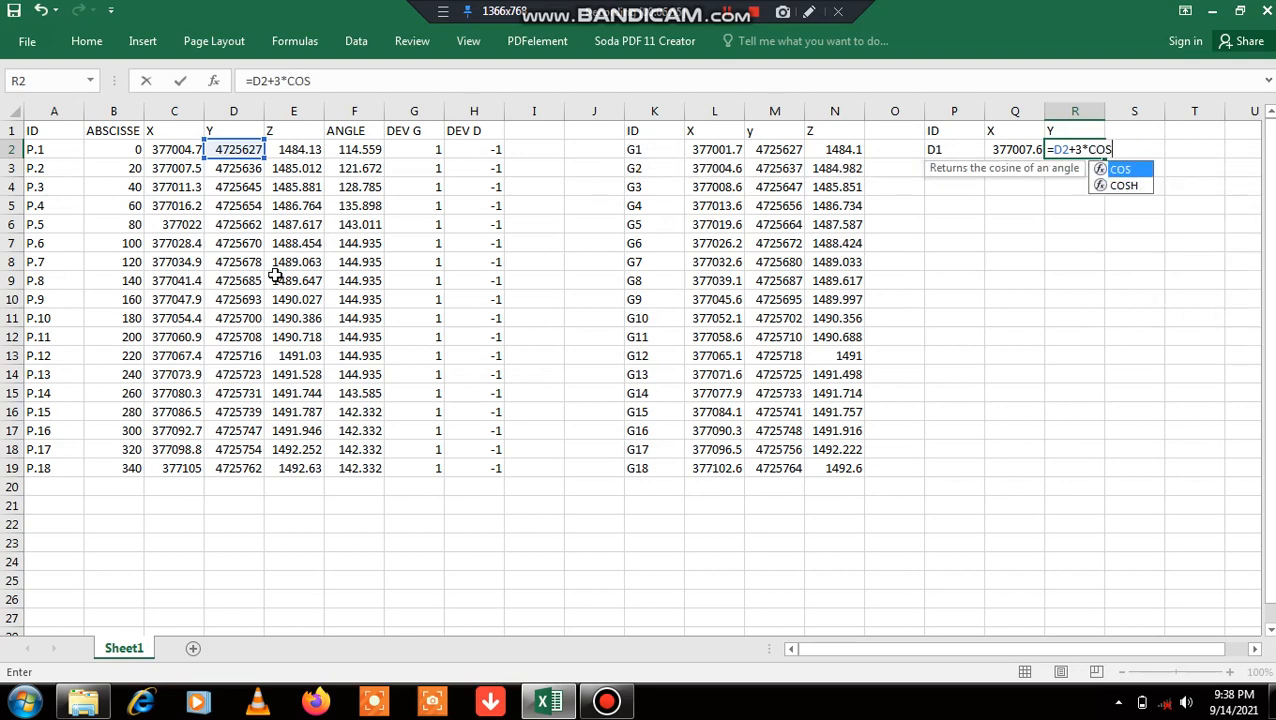
pyautogui.write('(')
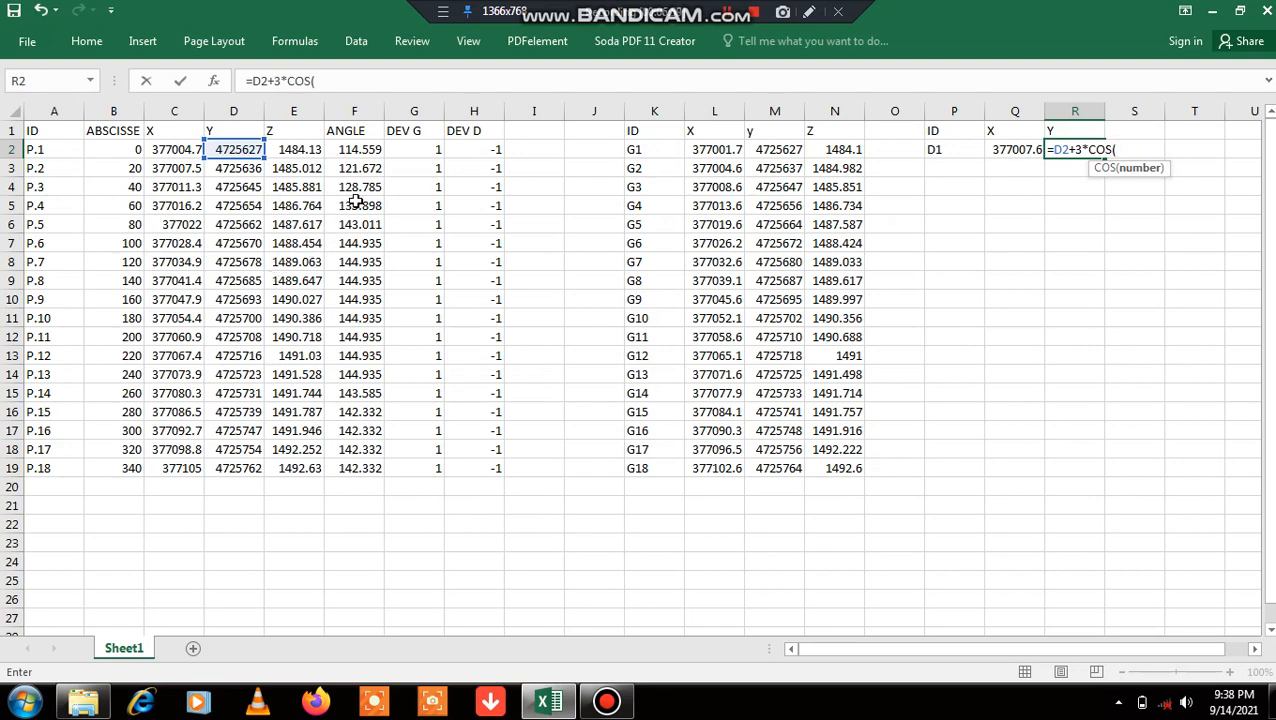
pyautogui.click(356, 149)
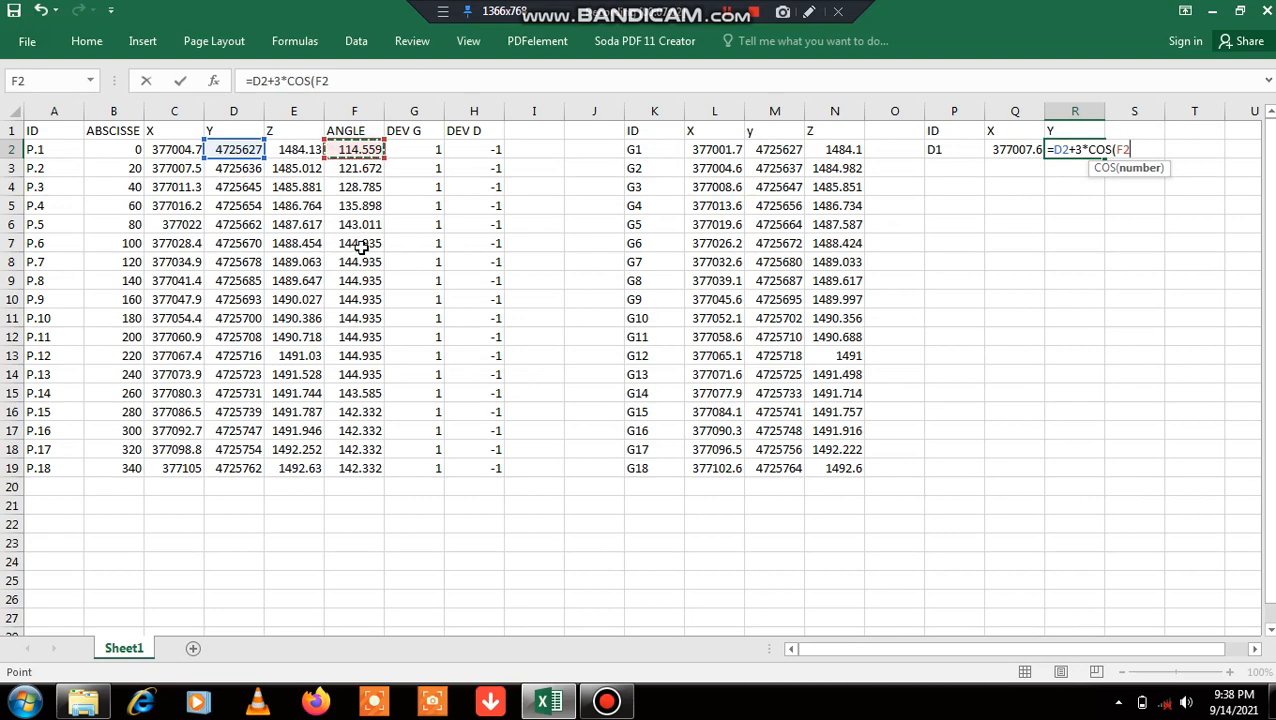
pyautogui.write('*PI')
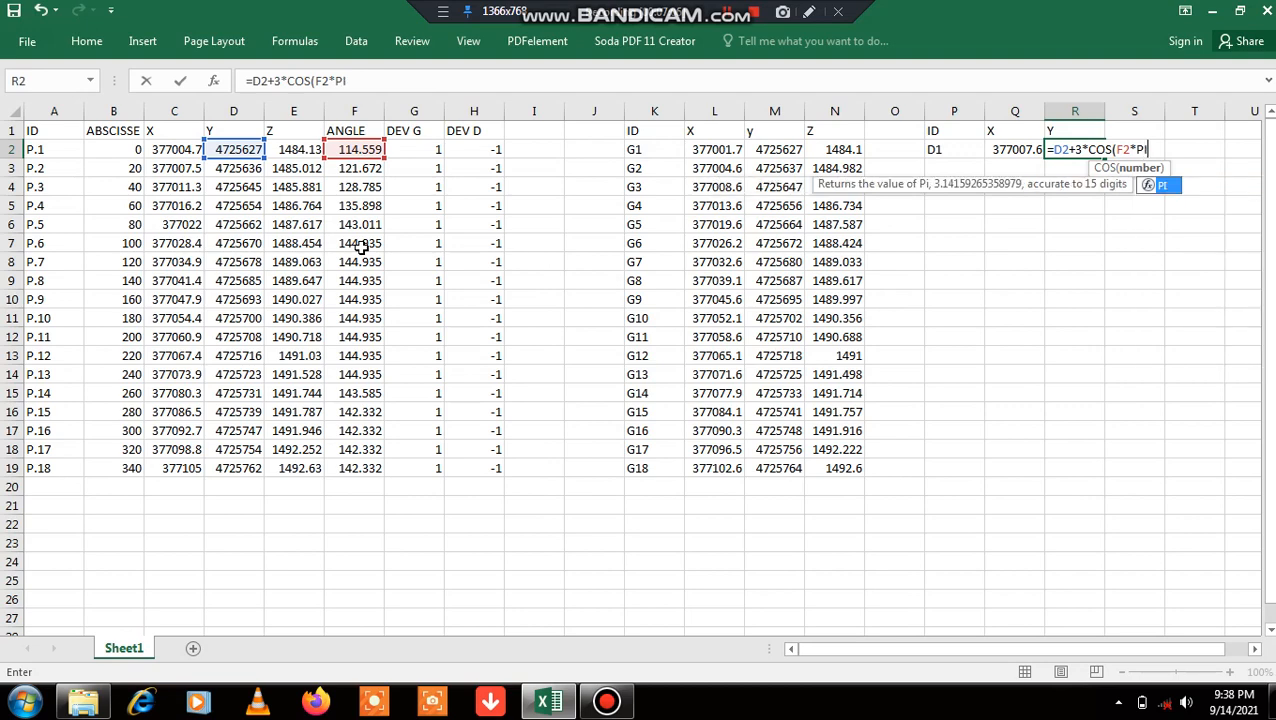
pyautogui.write('(')
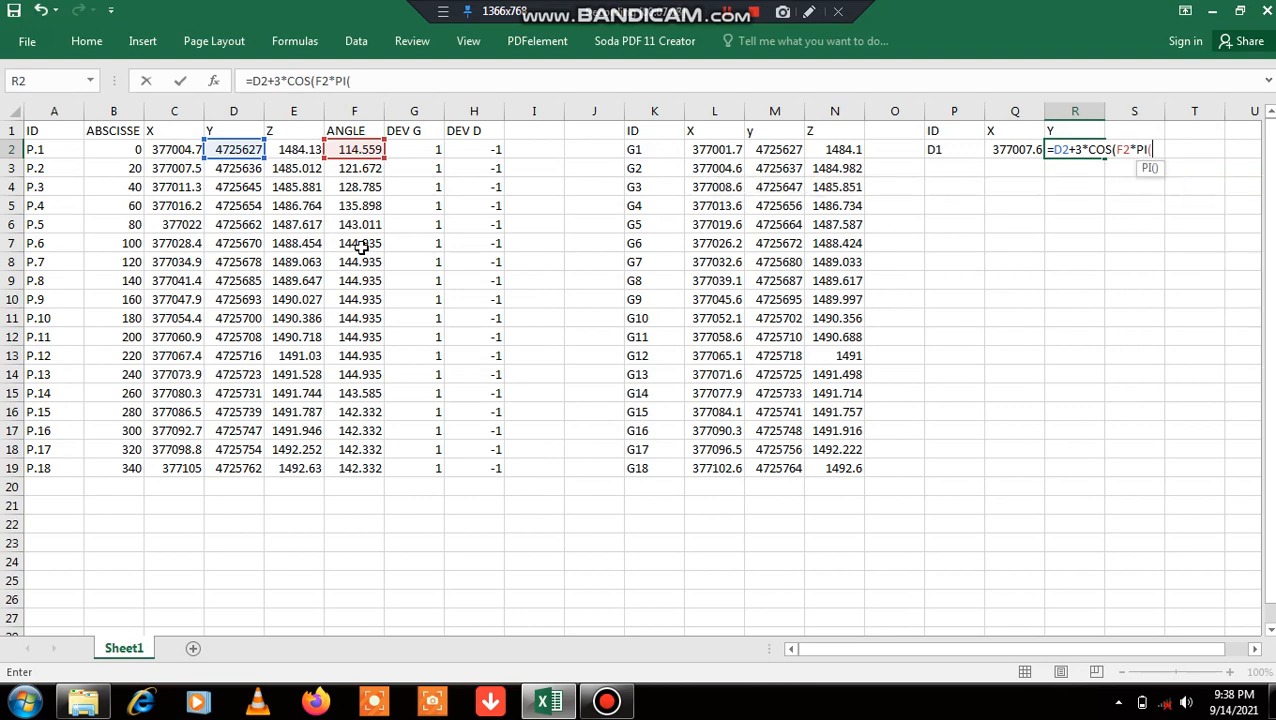
pyautogui.write(')/')
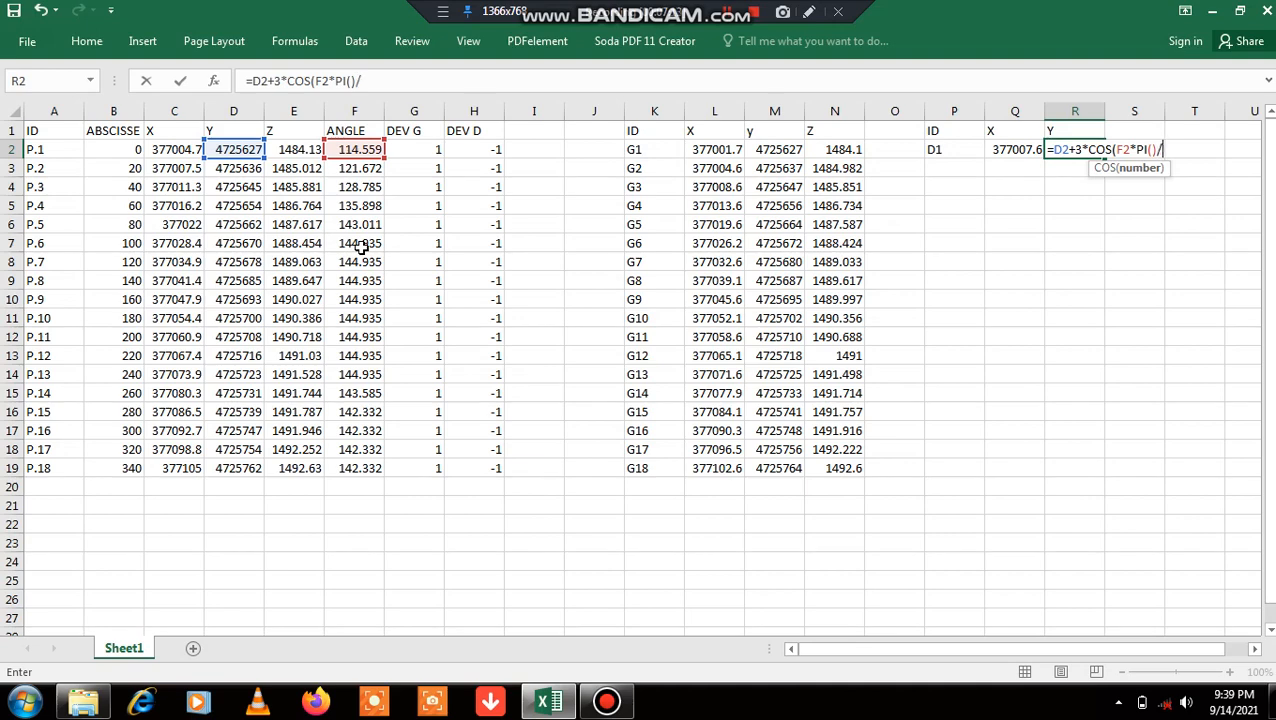
pyautogui.write('200)')
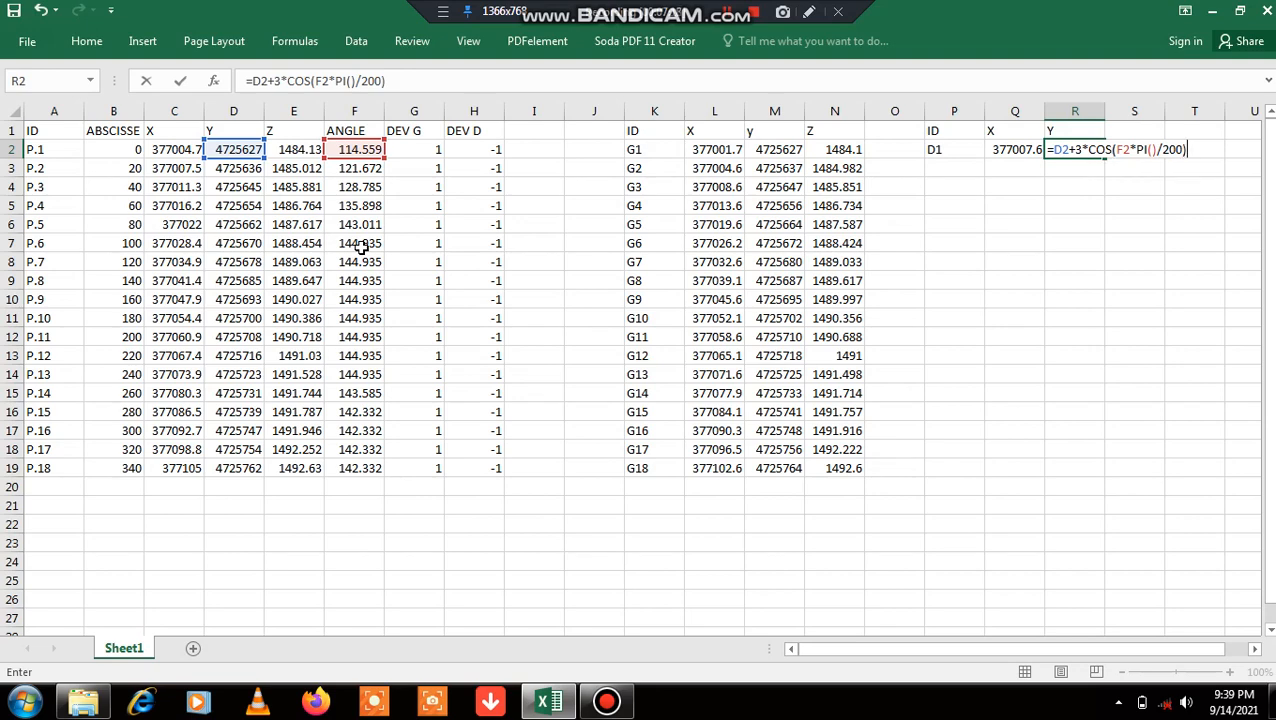
pyautogui.press('Return')
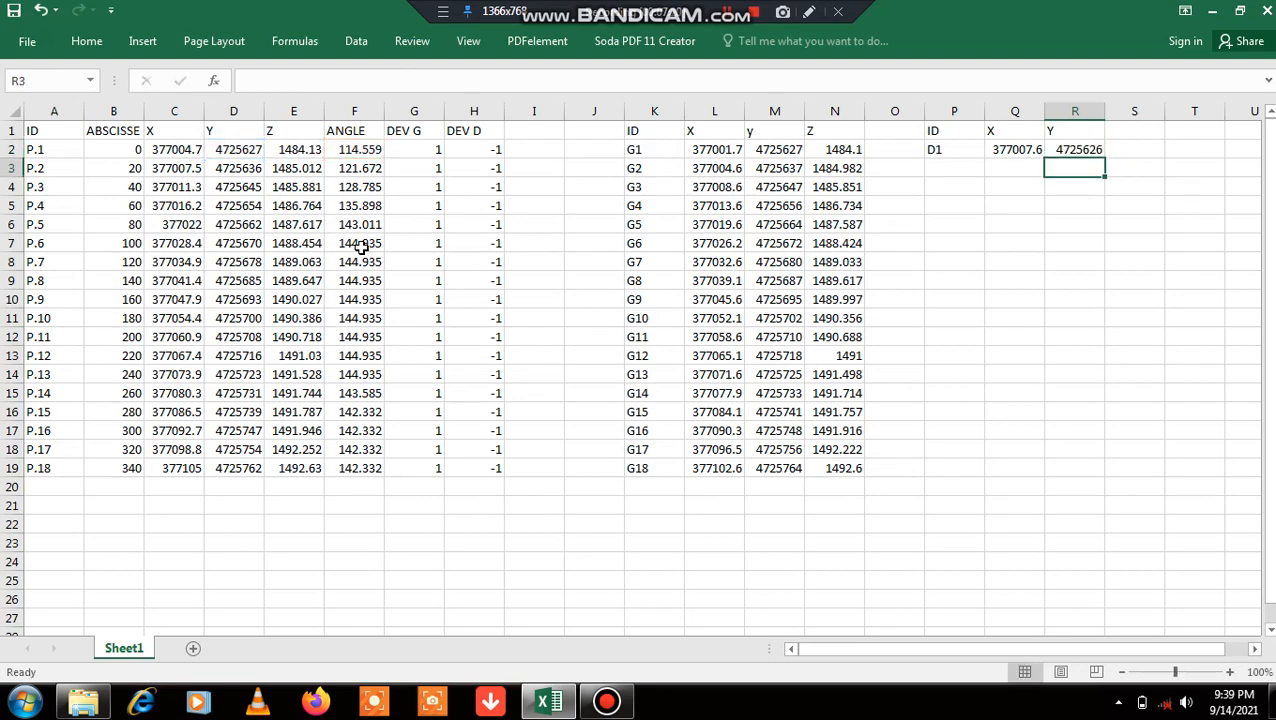
# Add the column header Z in S1 and calculate D1's Z coordinate in S2 with the formula =E2+3*H2/100
pyautogui.click(1137, 131)
pyautogui.write('Z')
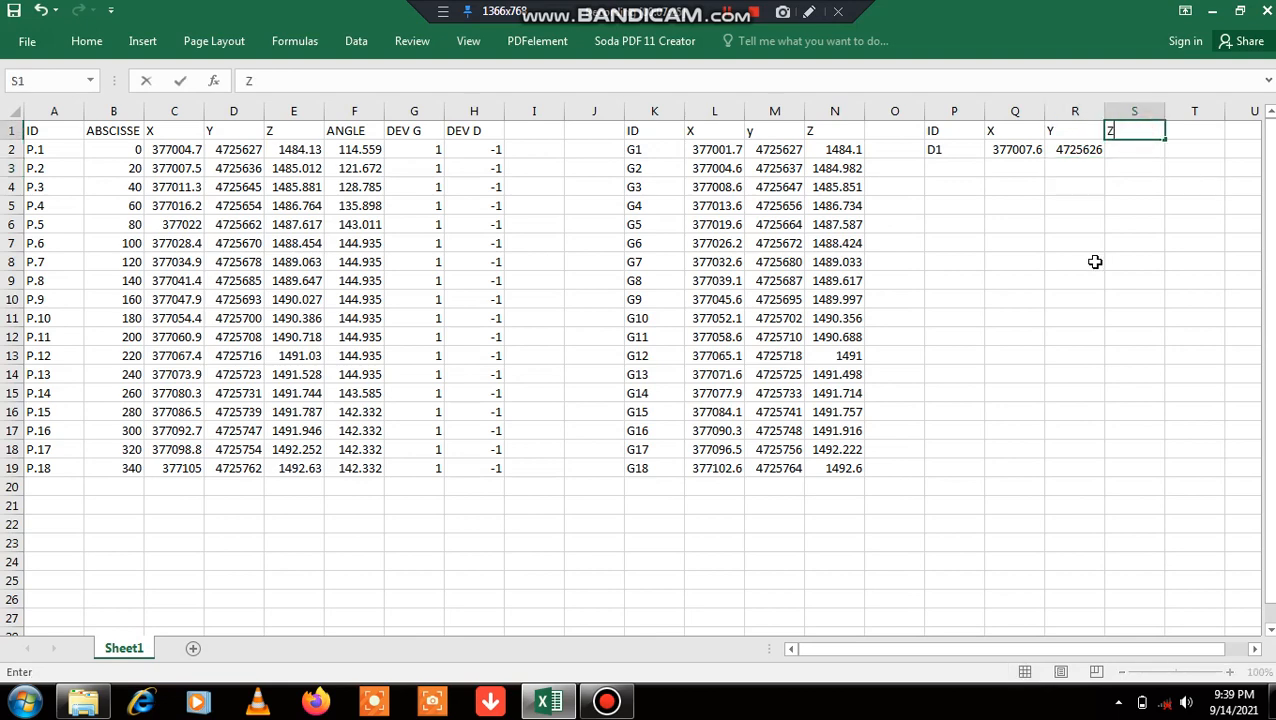
pyautogui.click(1116, 156)
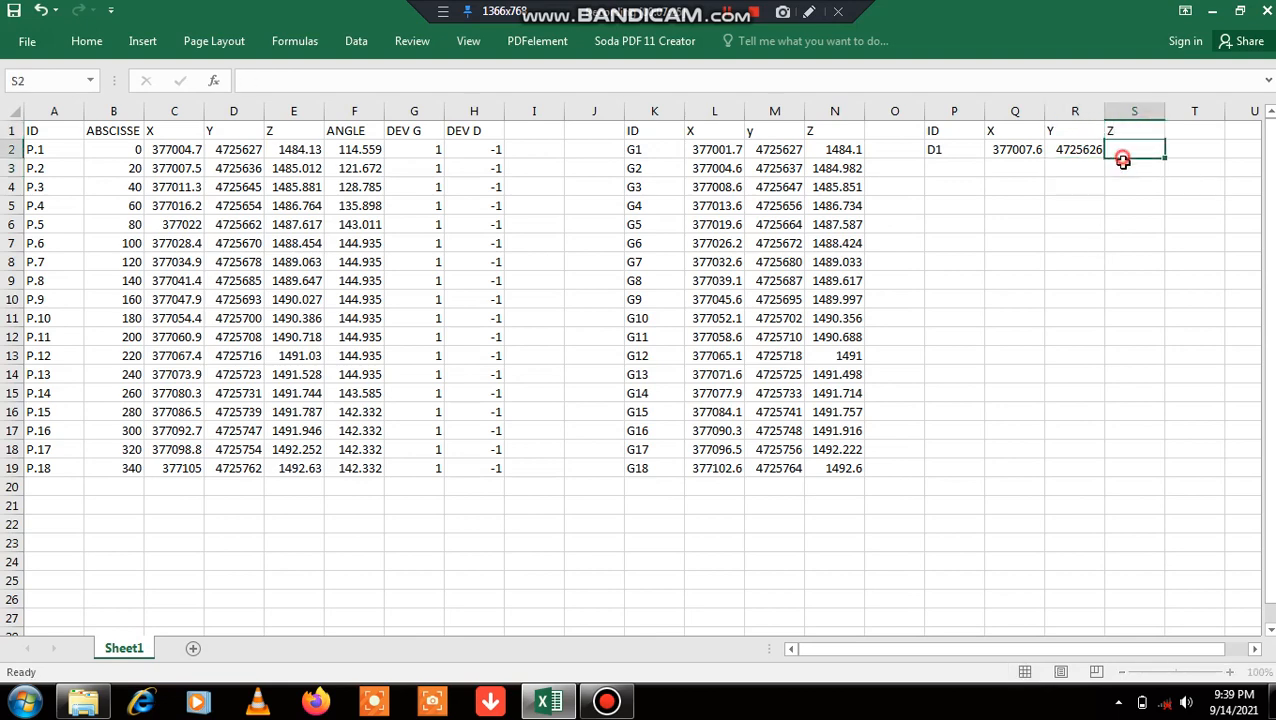
pyautogui.write('=')
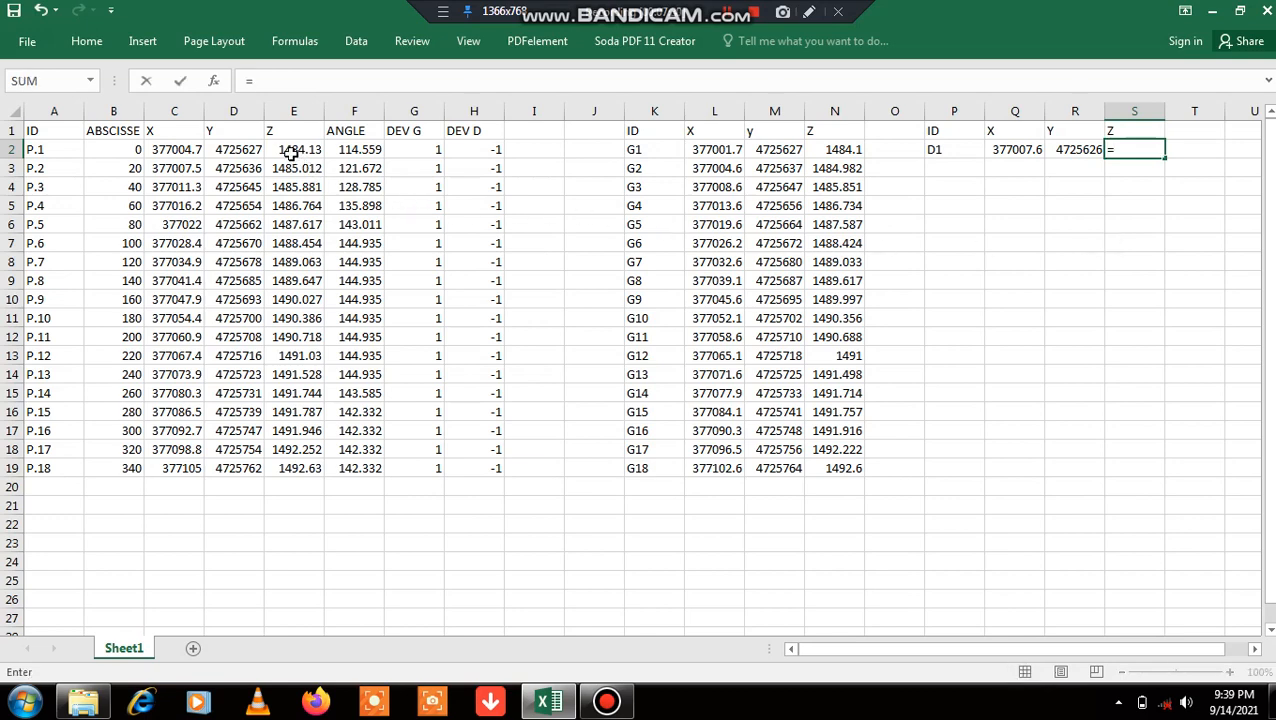
pyautogui.click(290, 152)
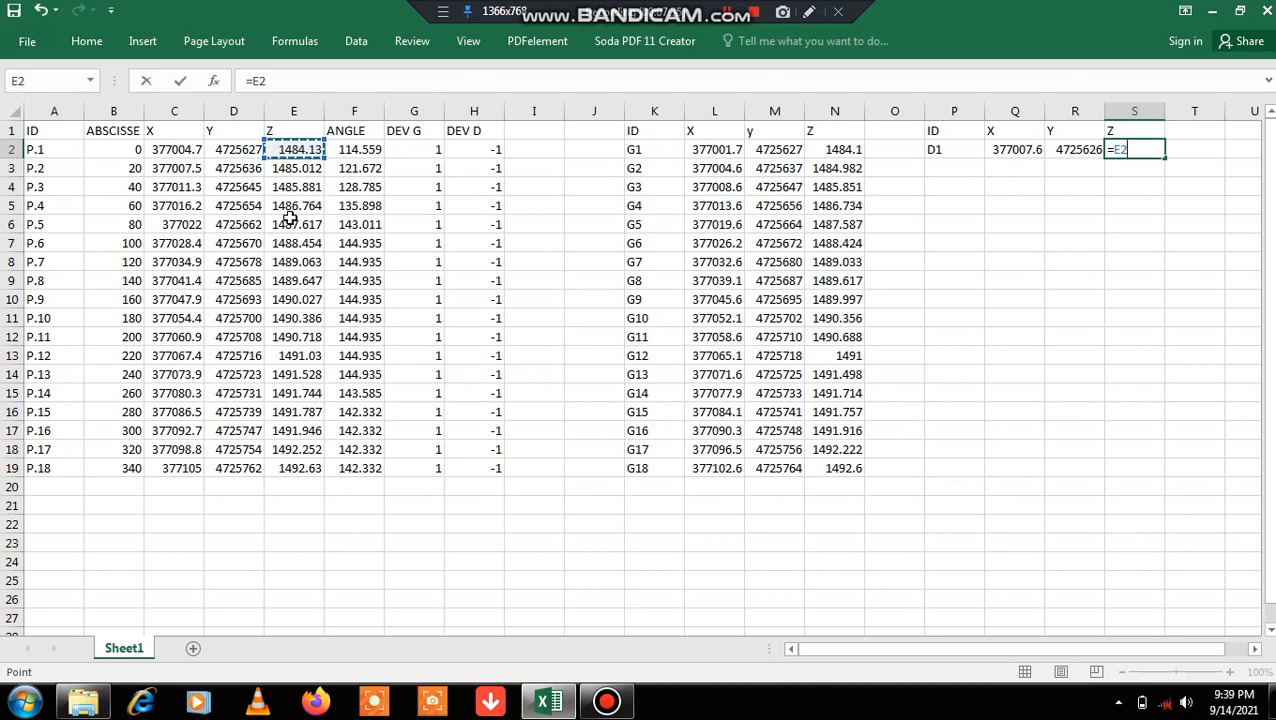
pyautogui.write('+3')
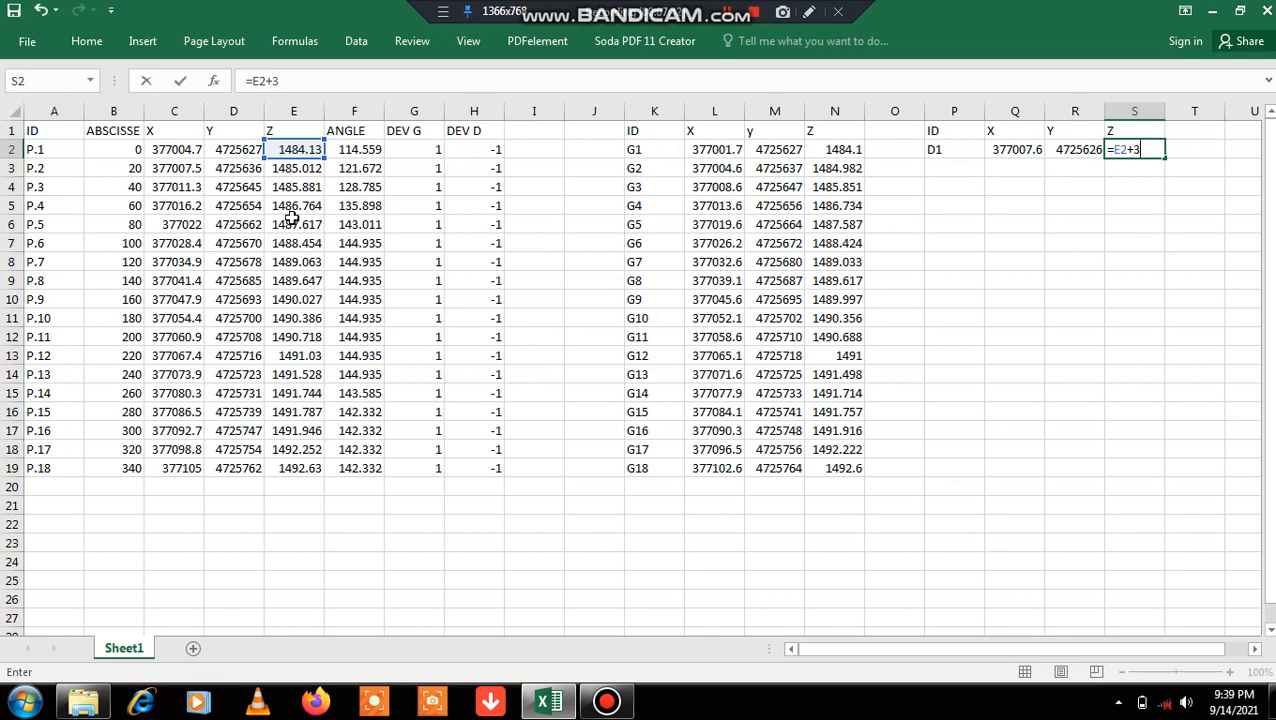
pyautogui.write('*')
pyautogui.click(468, 150)
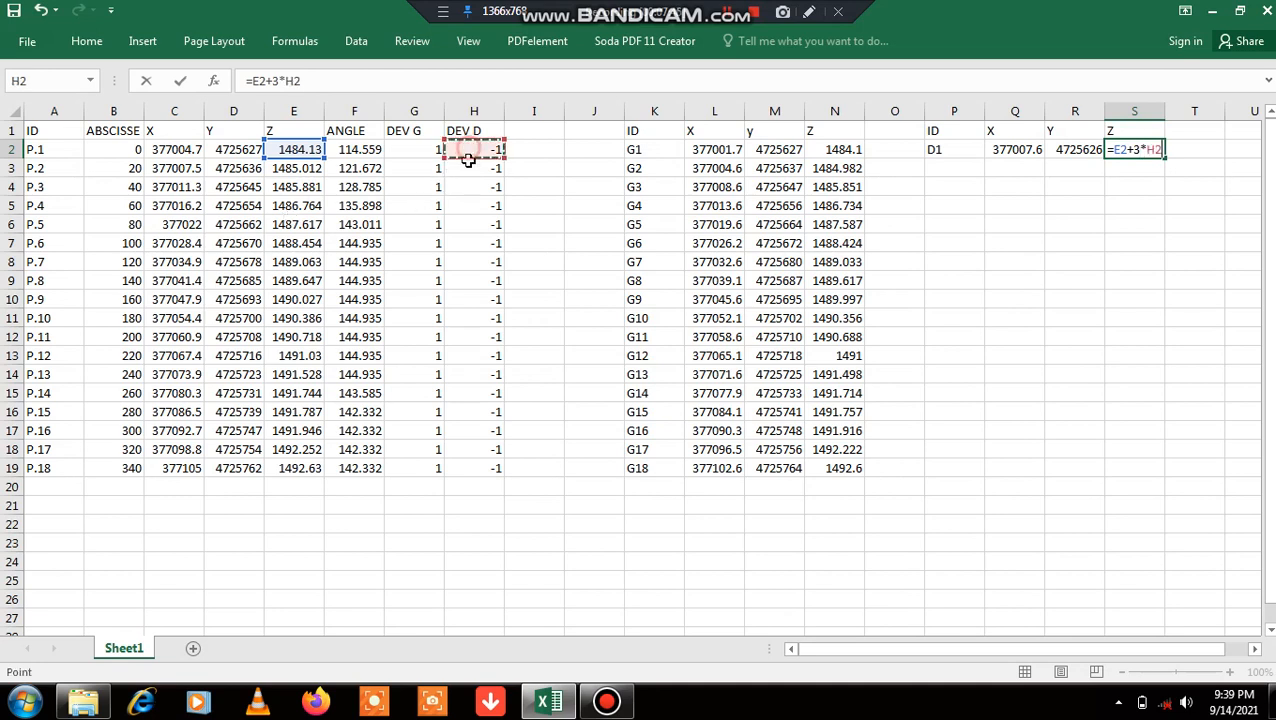
pyautogui.write('/')
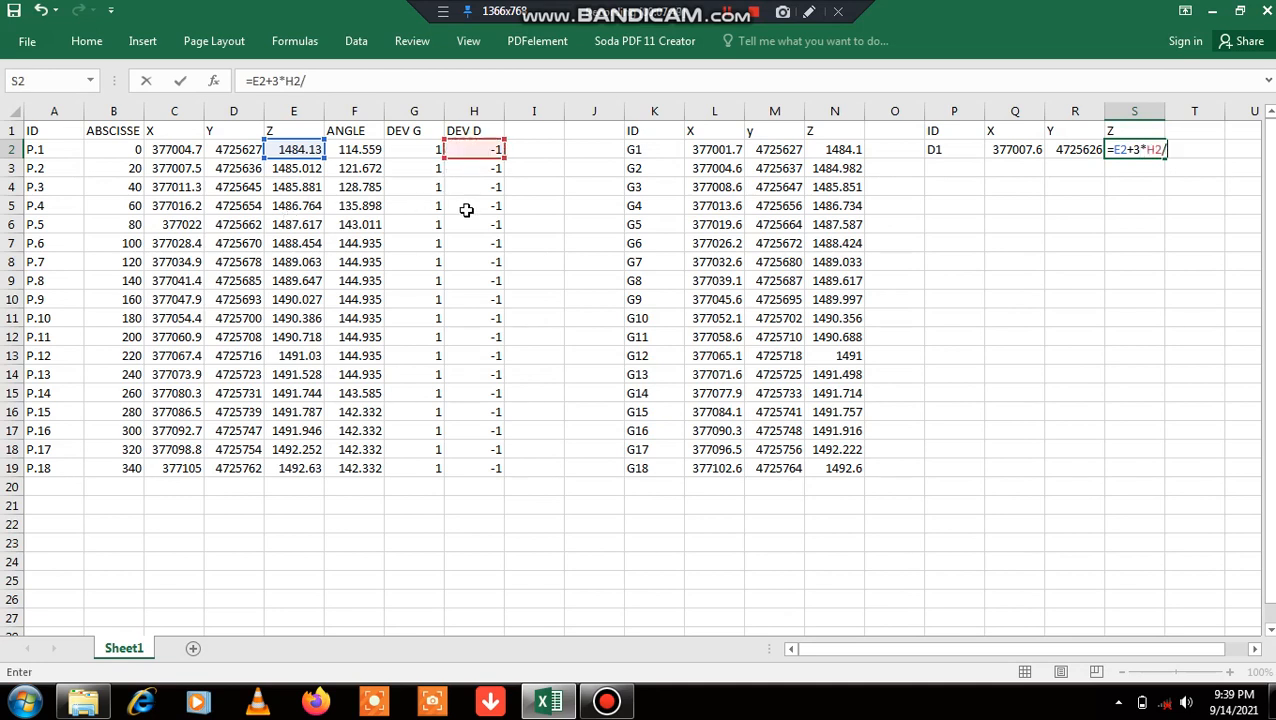
pyautogui.write('100')
pyautogui.press('Return')
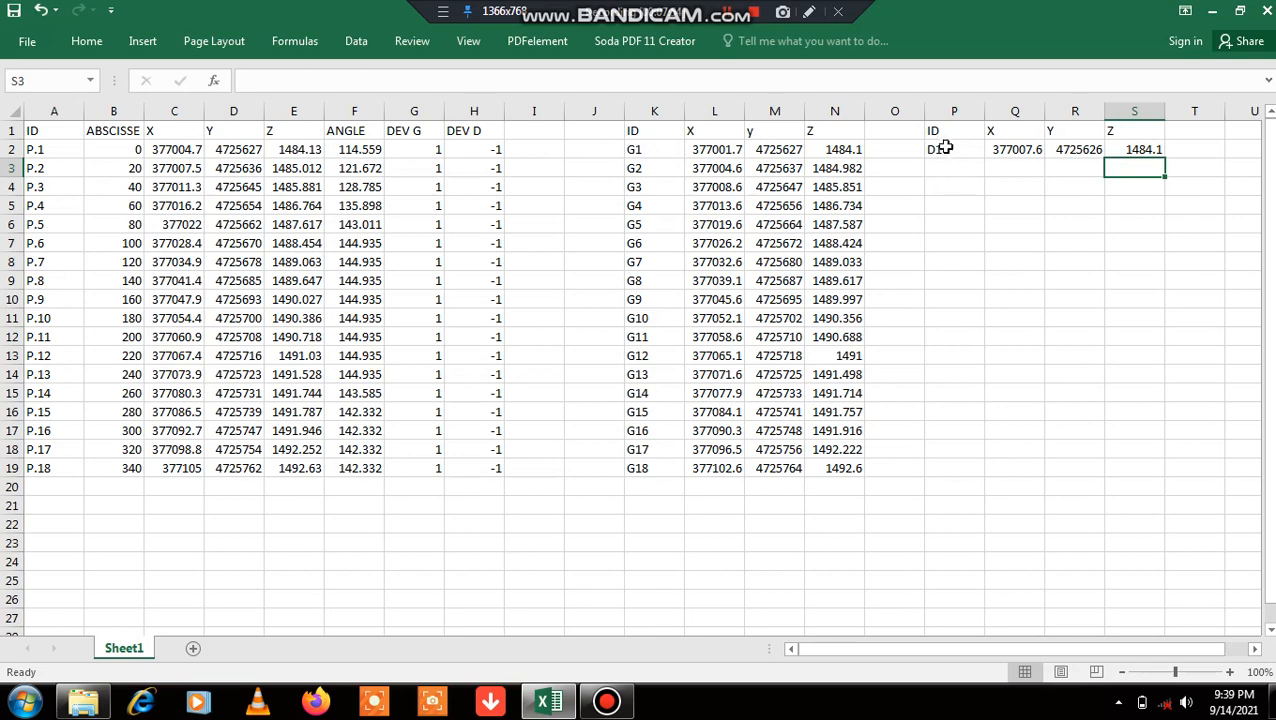
# Fill the D1 row, P2 through S2, down to row 19 to produce points D1 to D18 with their coordinates
pyautogui.moveTo(935, 149); pyautogui.dragTo(1135, 481)
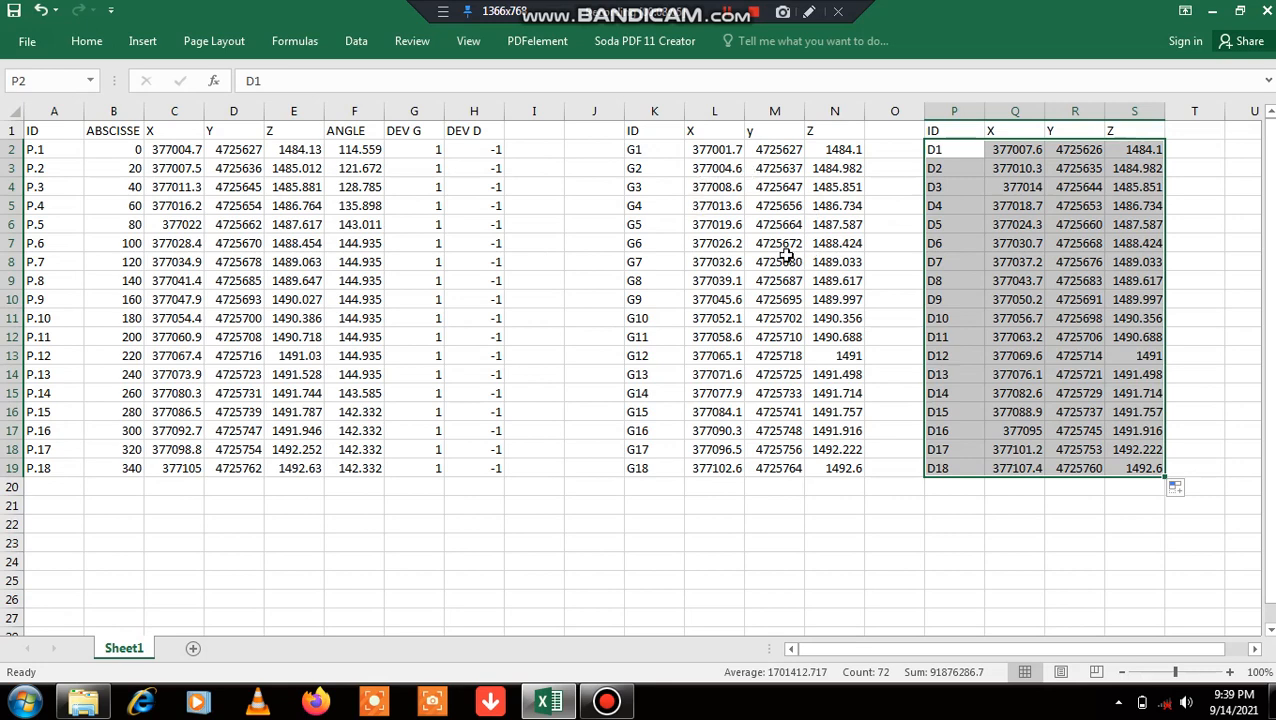
pyautogui.click(1020, 246)
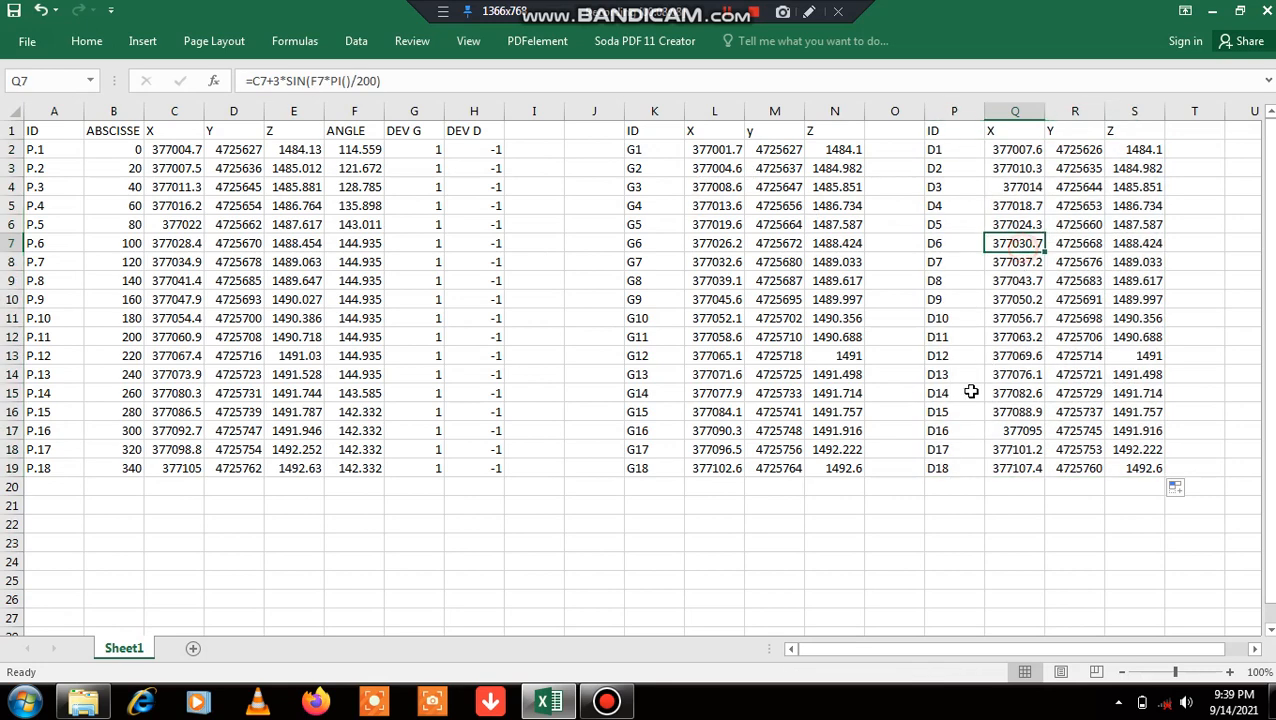
pyautogui.click(1114, 527)
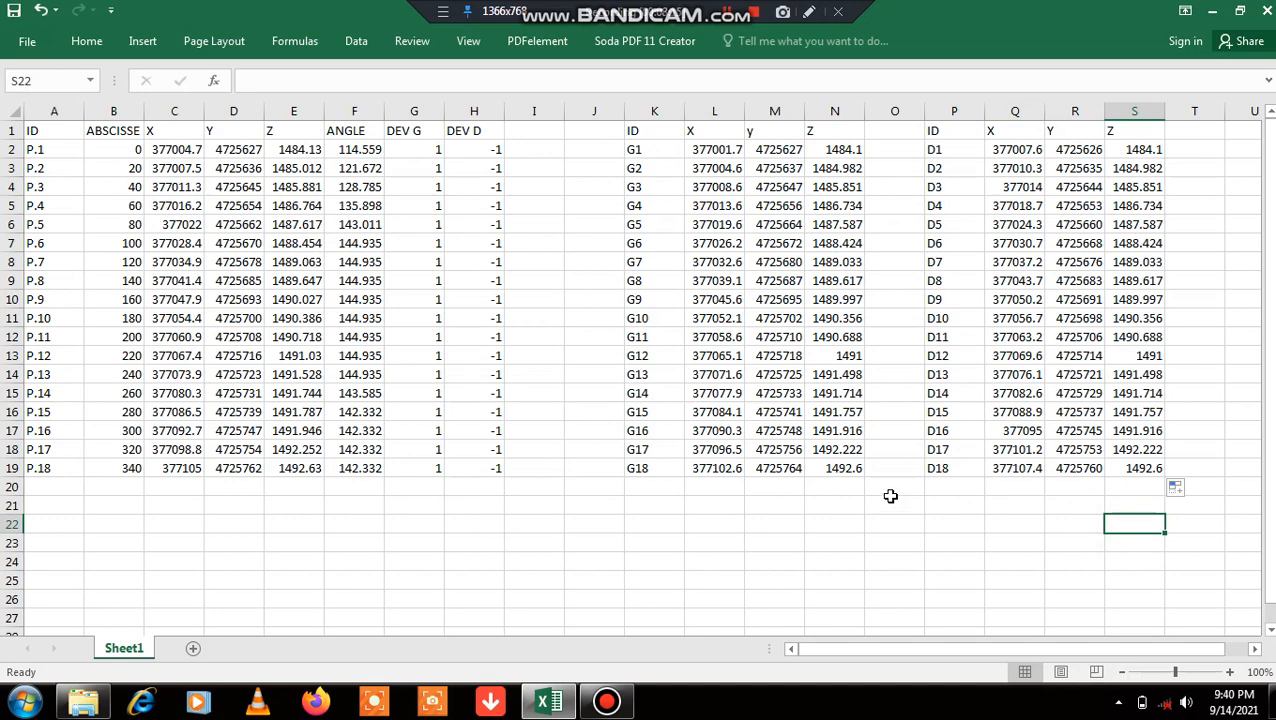
pyautogui.click(892, 520)
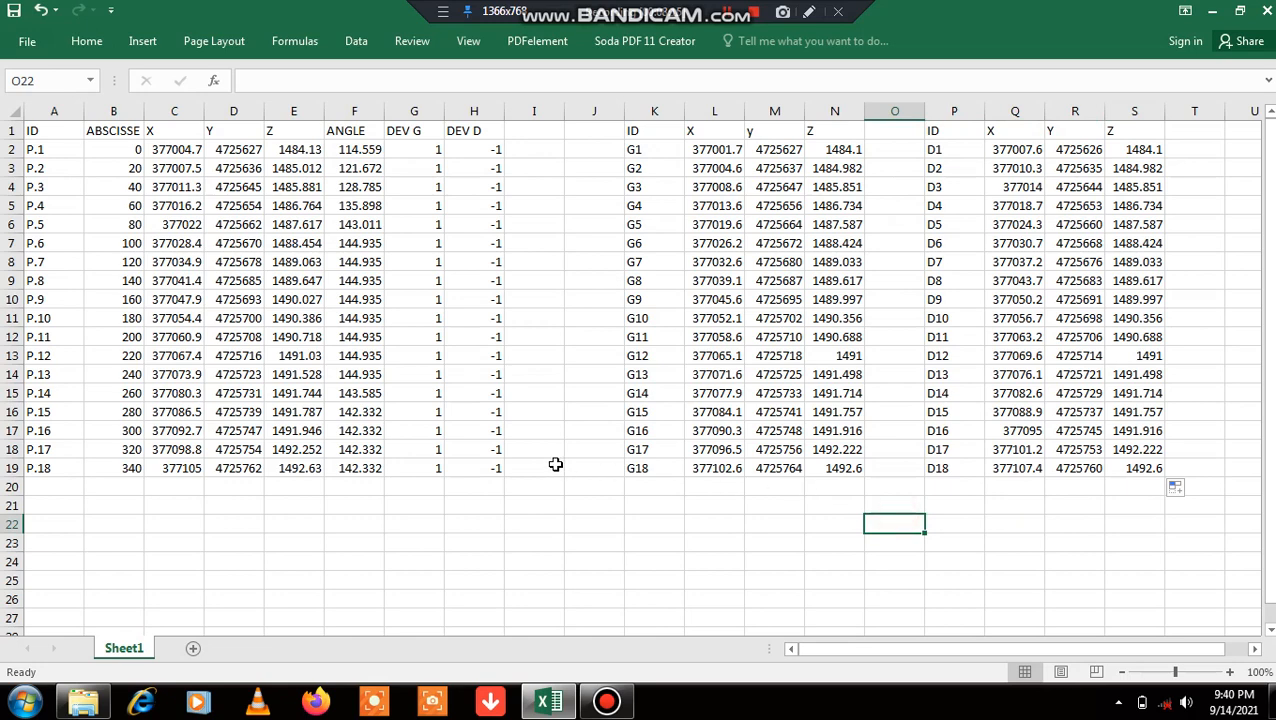